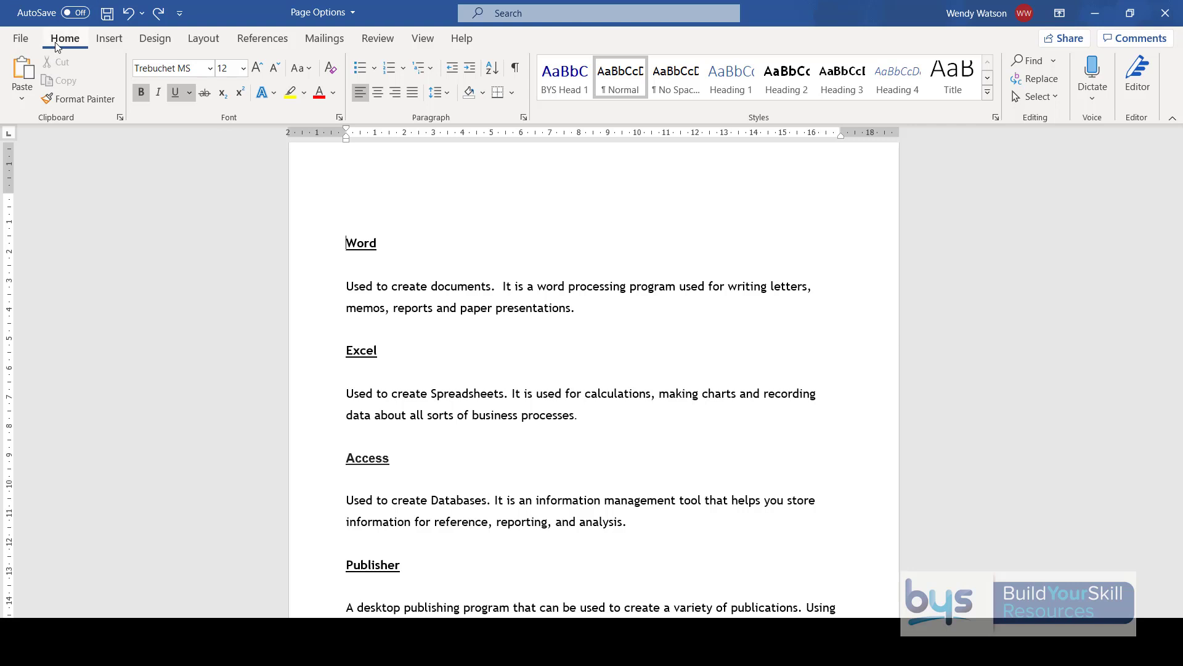
- Switch the page orientation to landscape and return it to portrait
click(203, 40)
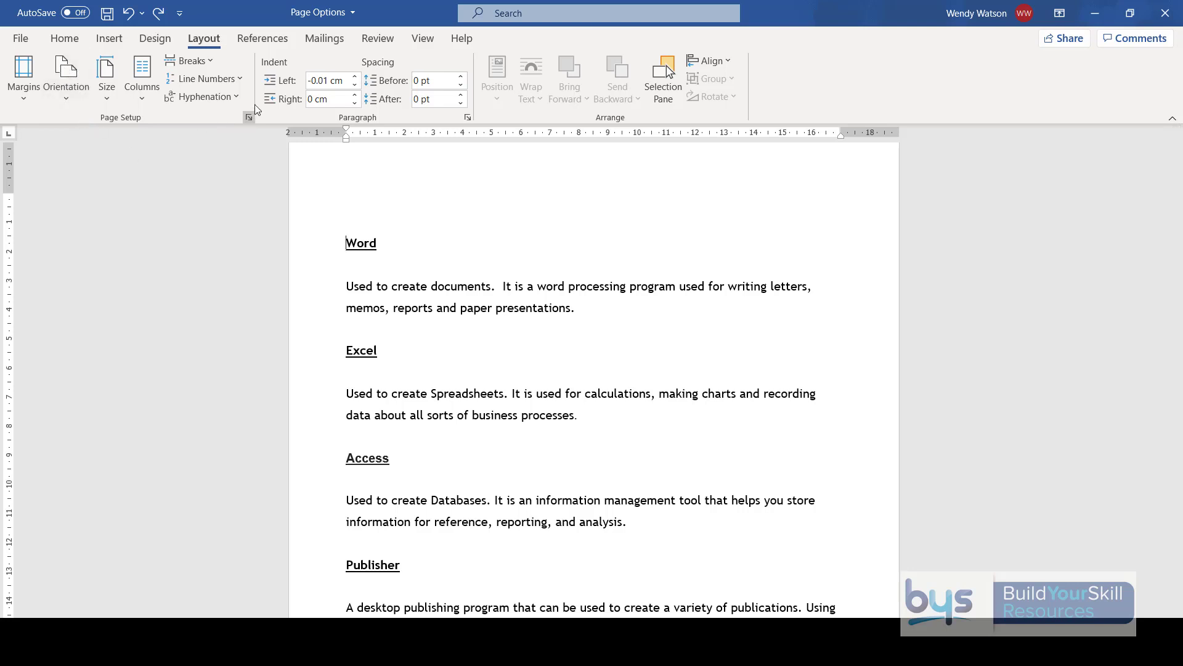
click(65, 97)
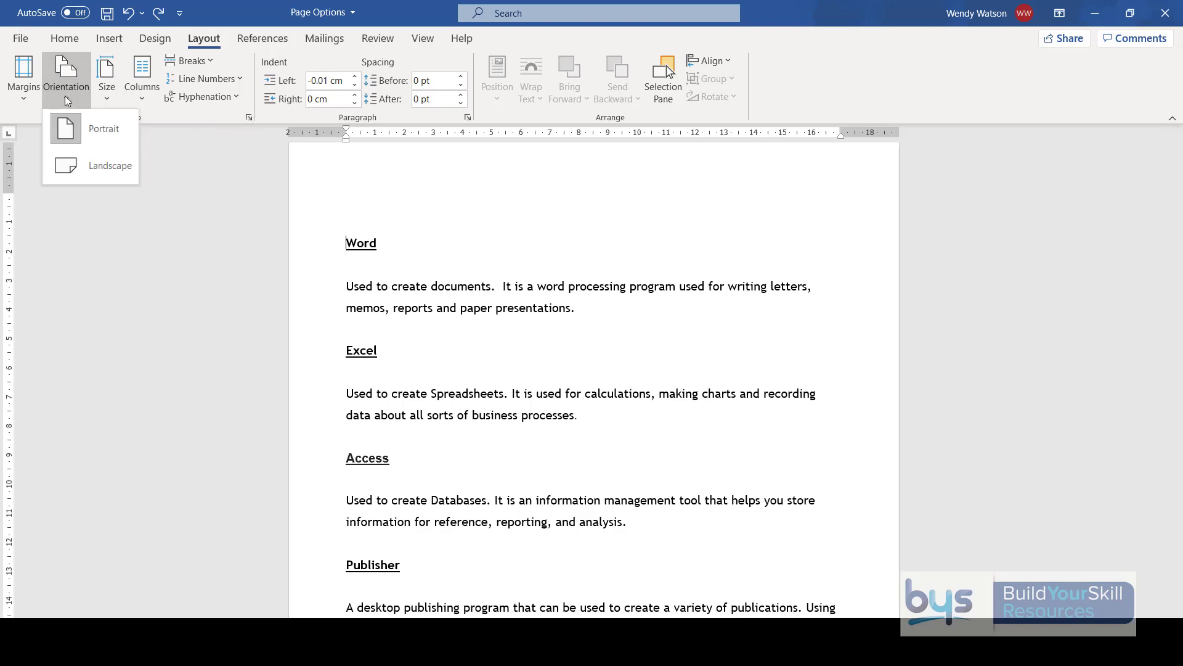
click(82, 165)
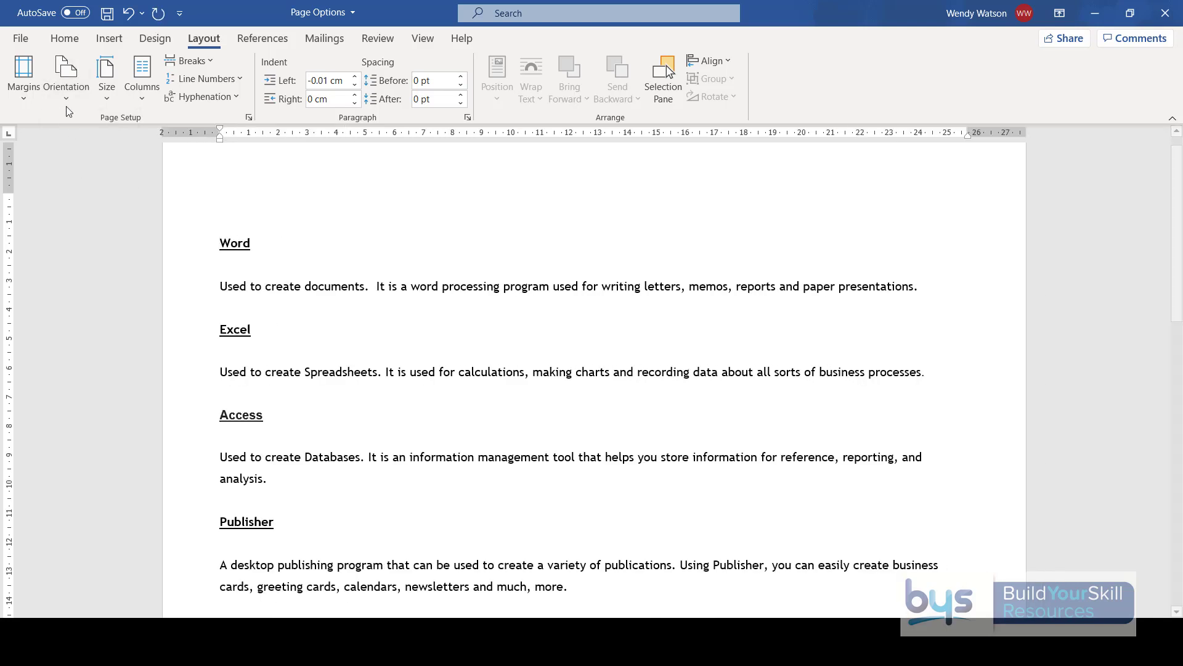
click(66, 97)
click(70, 125)
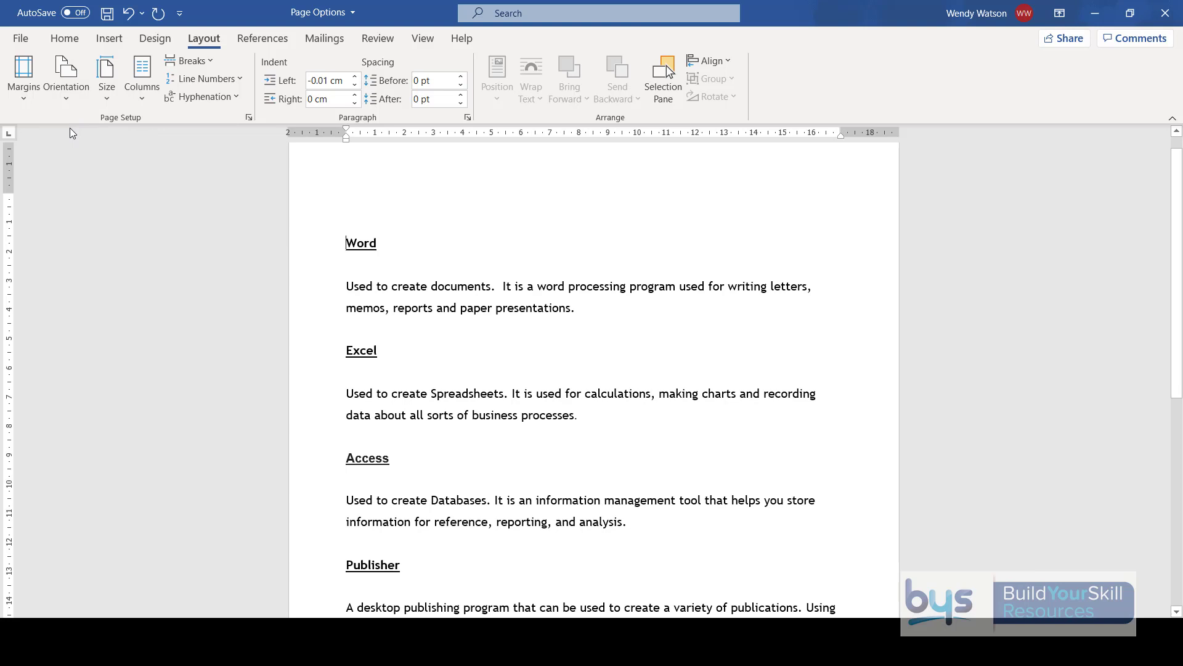
- Set custom top, bottom, left and right margins of 3 cm for the whole document
click(26, 100)
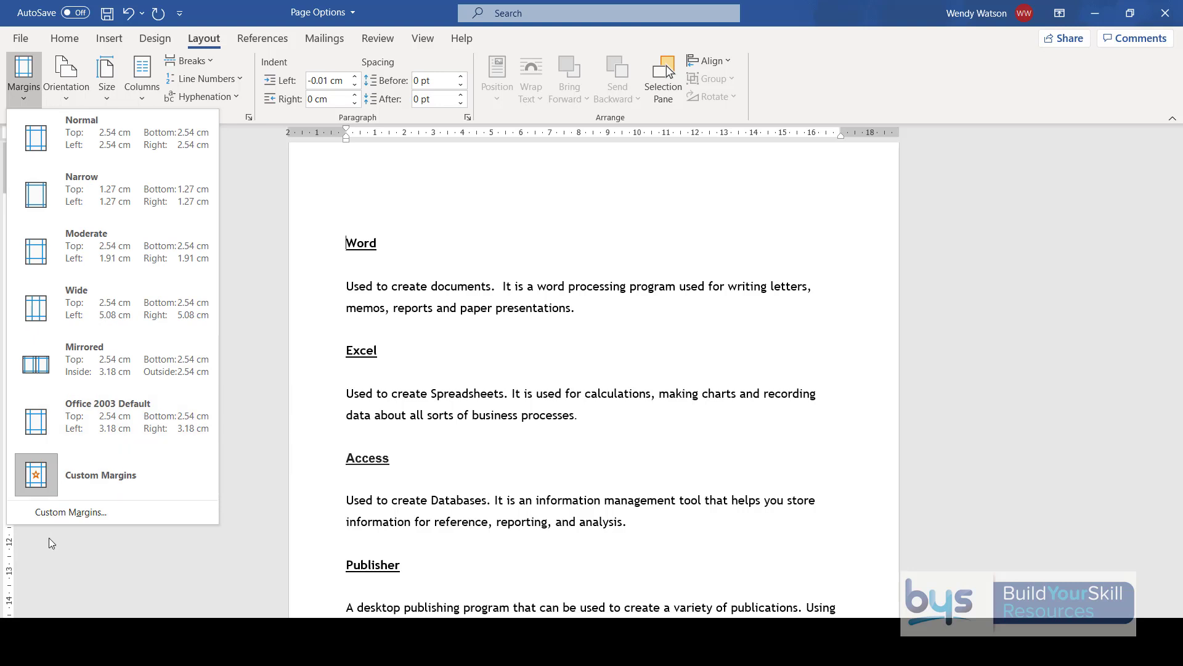
click(66, 512)
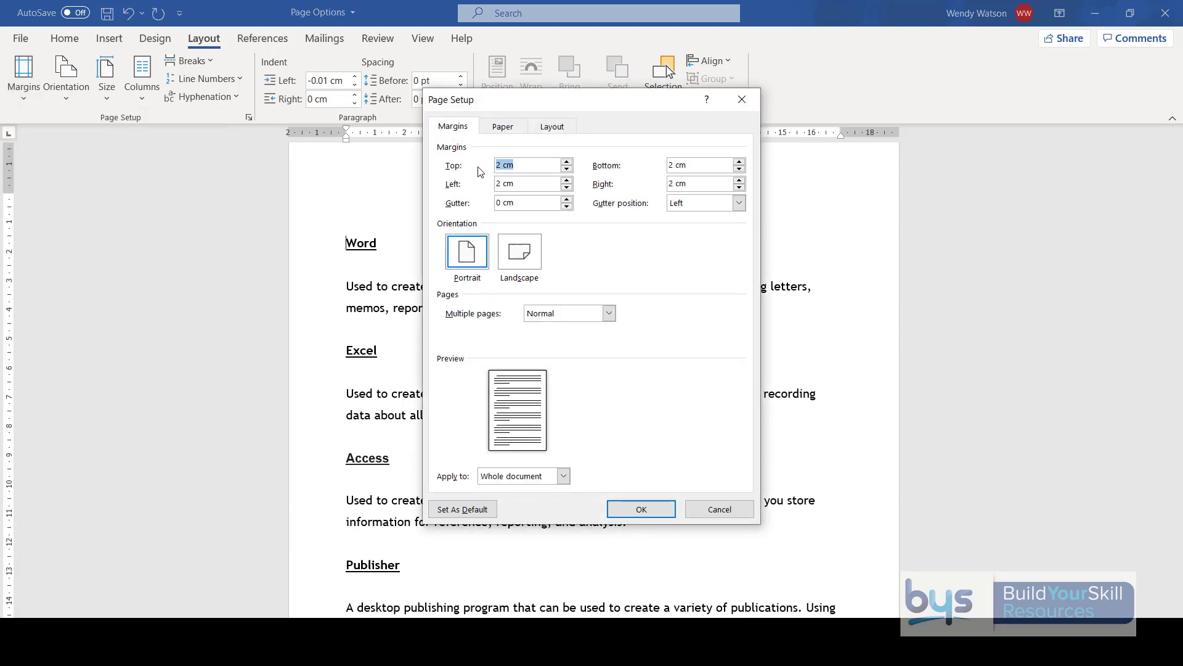
text(3)
double_click(521, 187)
text(3)
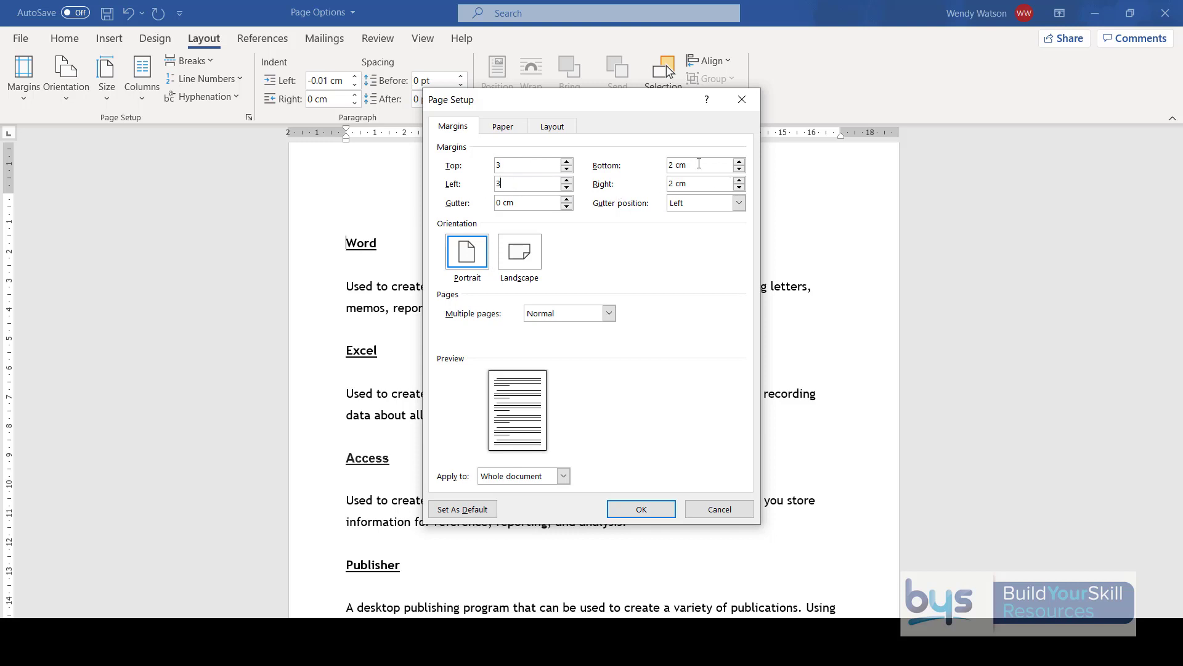
double_click(699, 164)
text(3)
double_click(699, 182)
text(3)
click(641, 509)
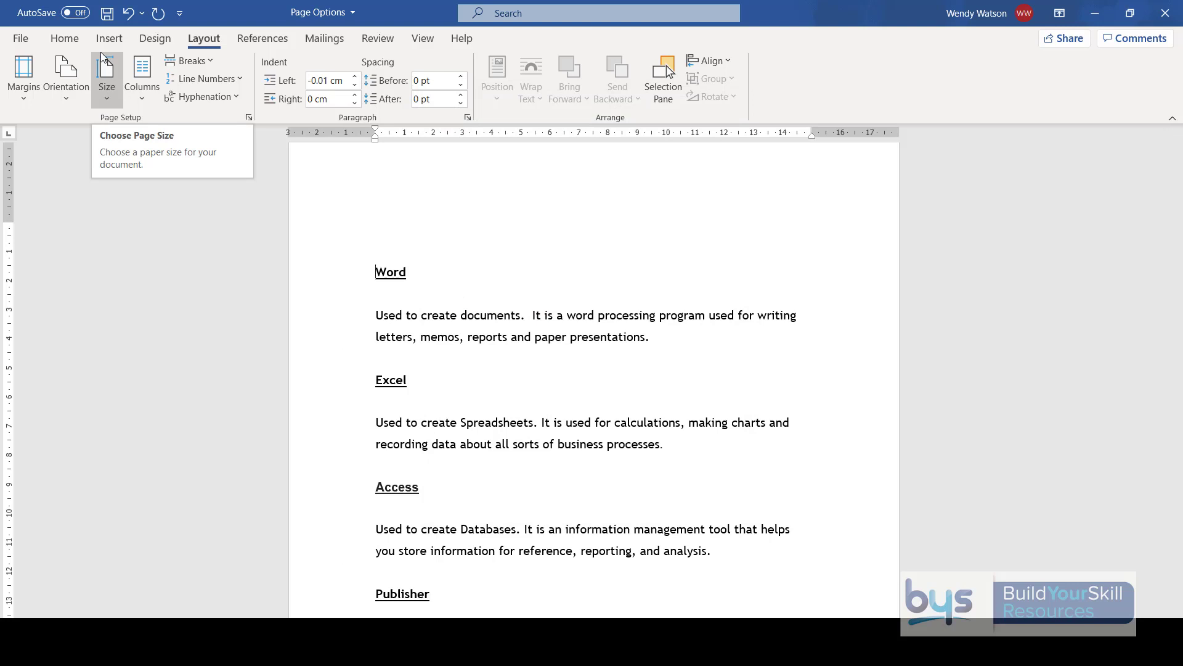
- Try the 102 x 152 mm (4 x 6 in) paper size in the page setup and cancel the change
click(107, 100)
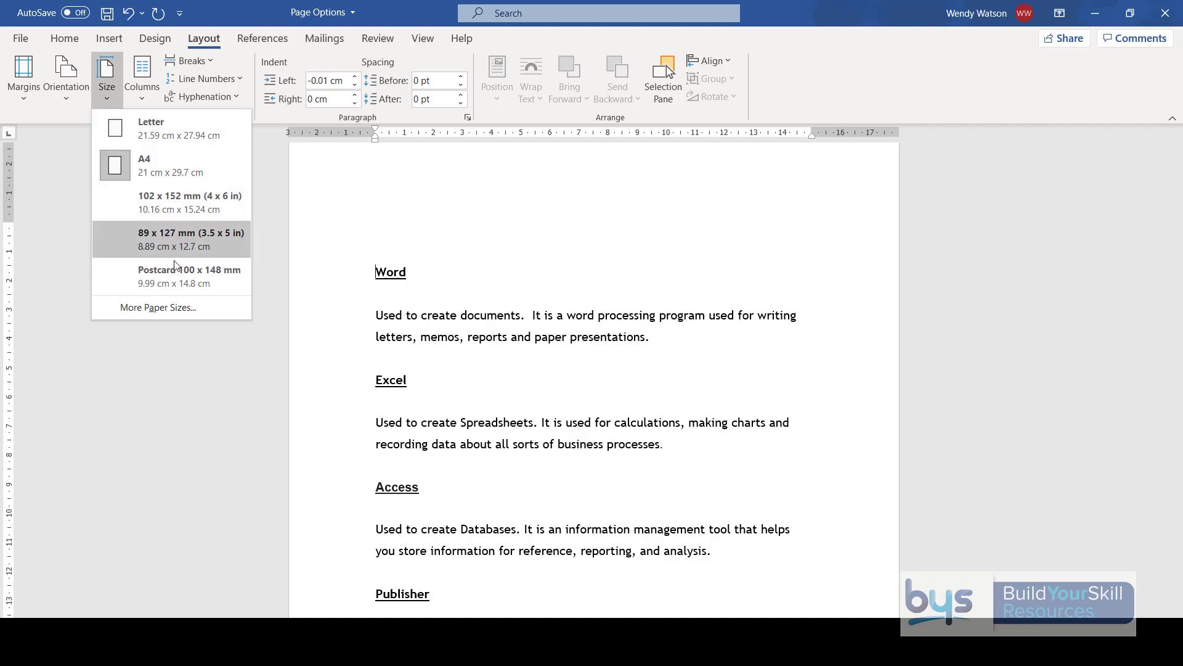
click(152, 312)
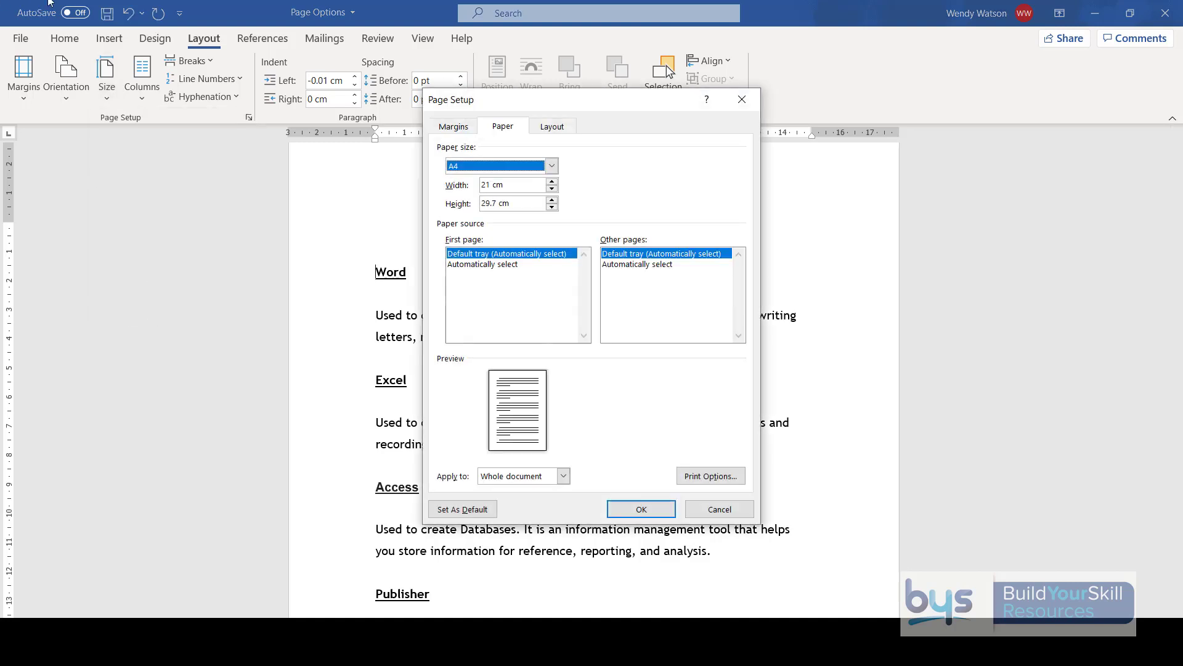
click(552, 167)
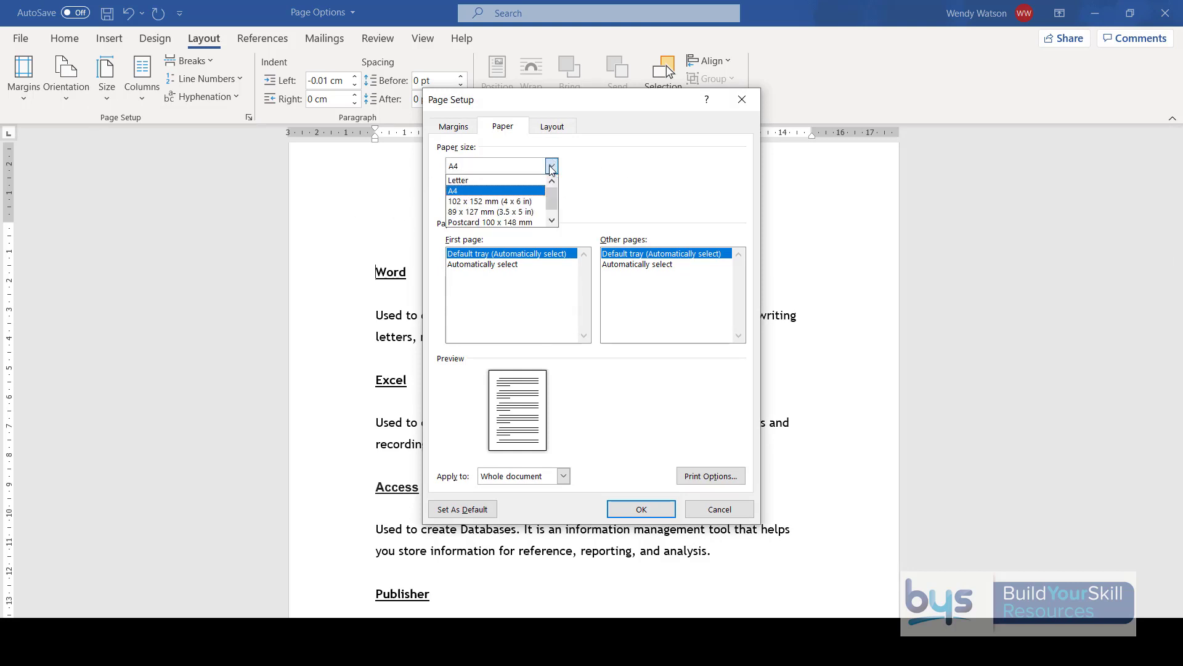
click(505, 201)
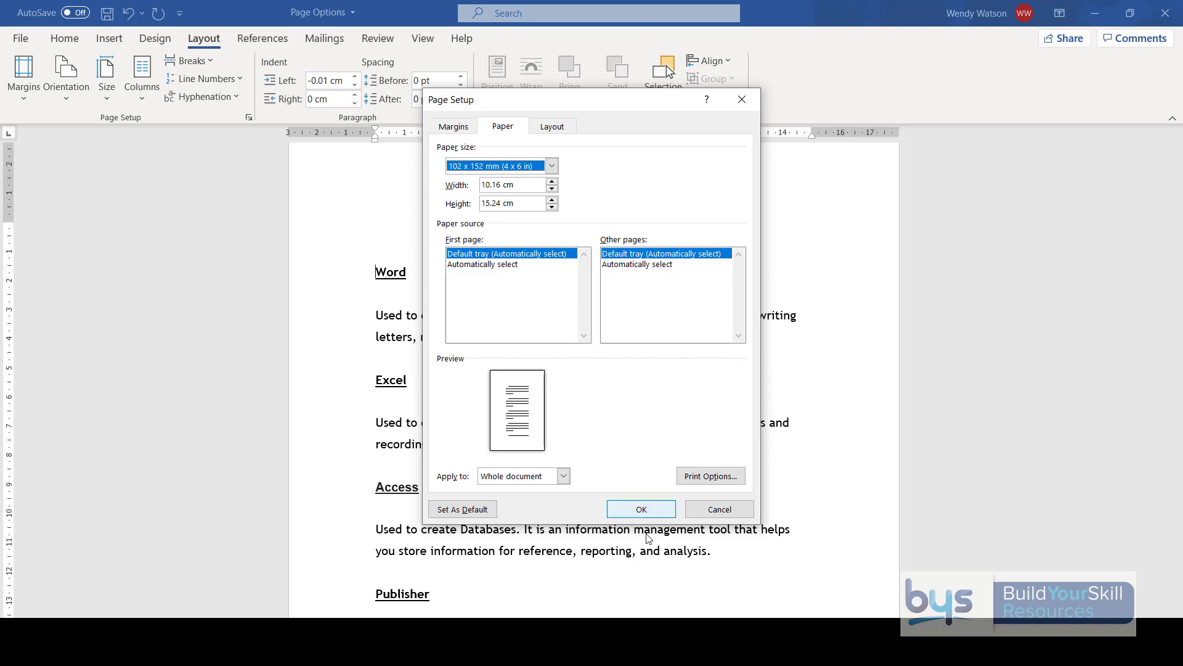
click(711, 513)
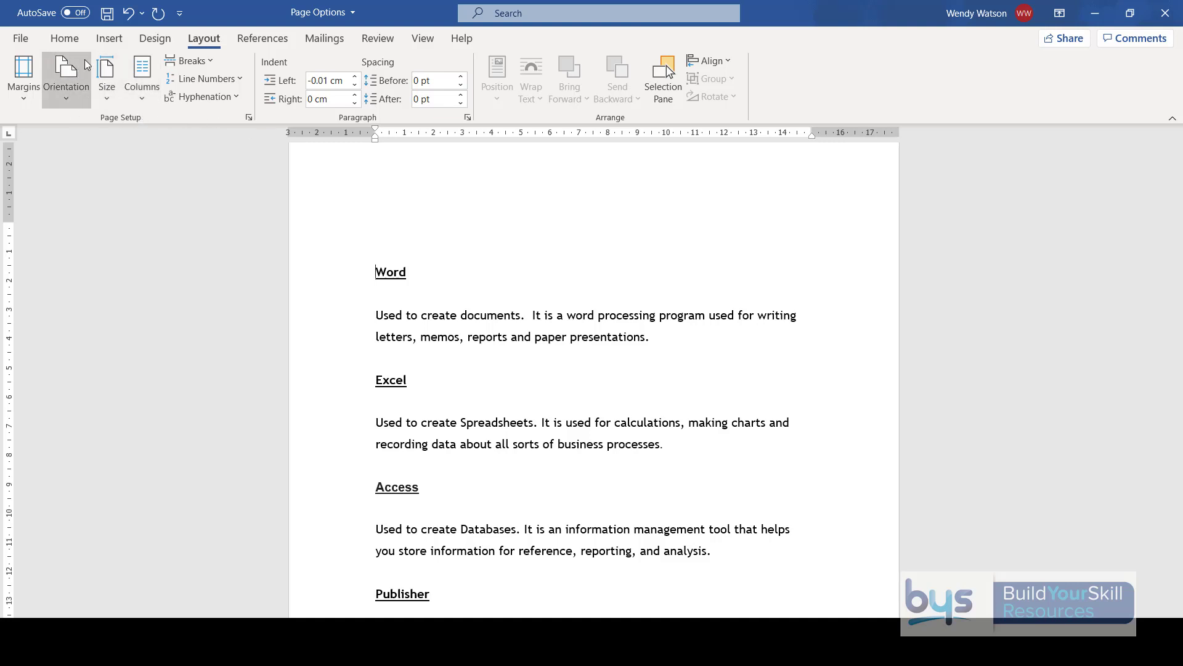
- Lay out the document text in three columns and undo the column layout
click(144, 103)
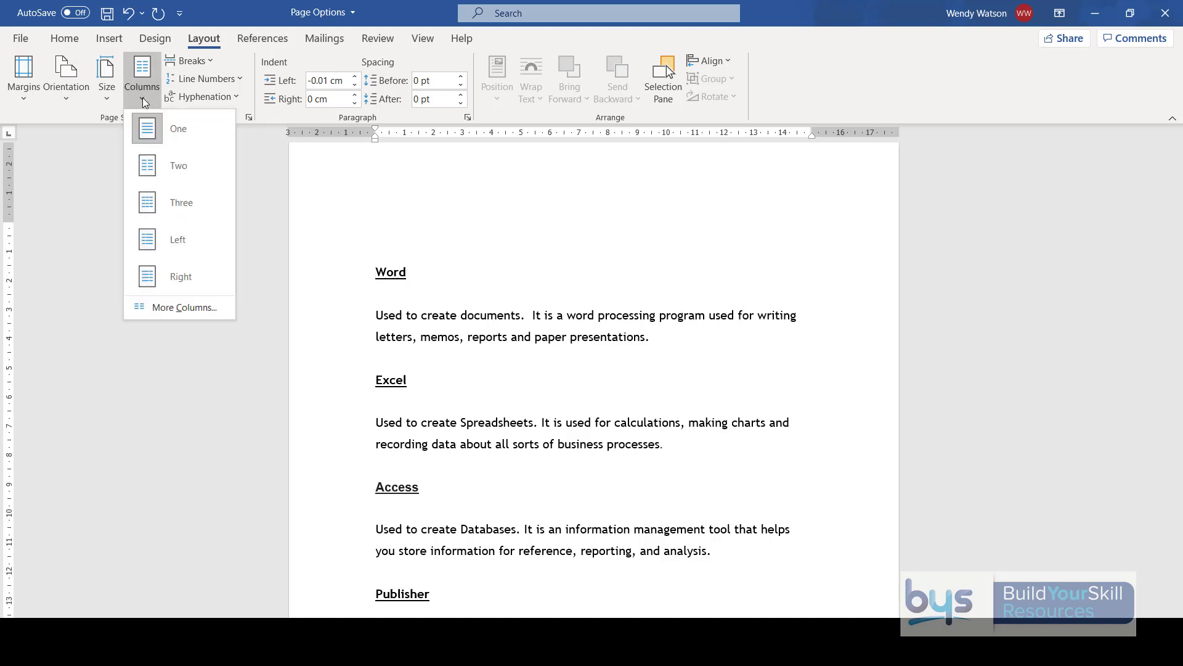
click(168, 204)
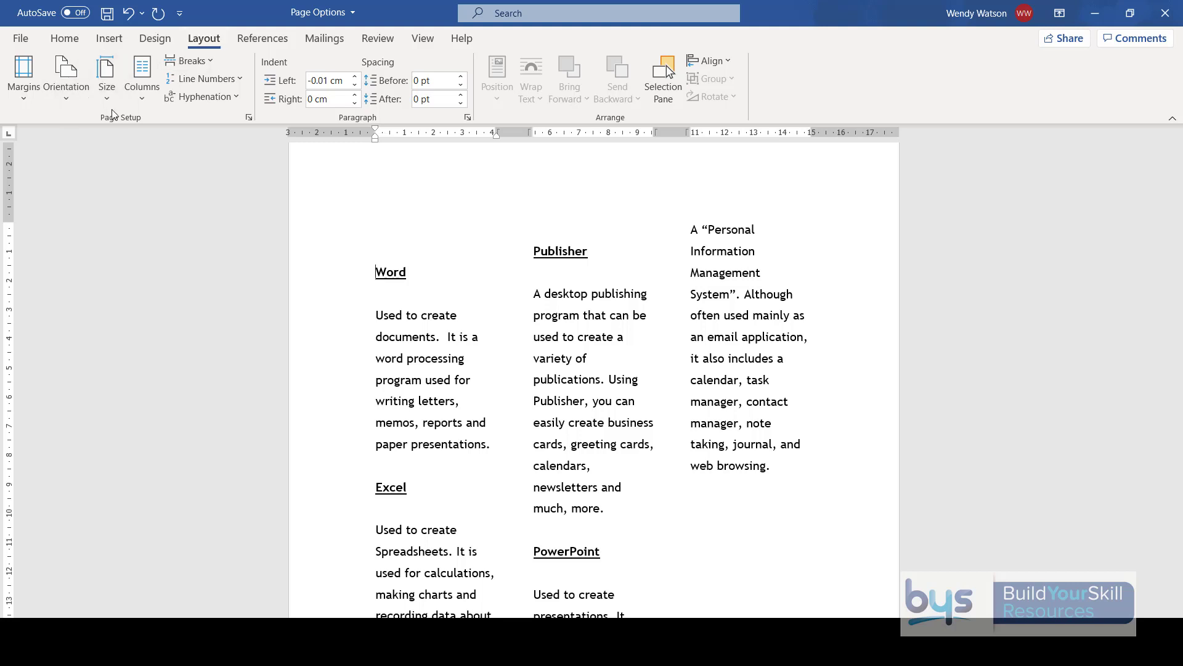
click(128, 15)
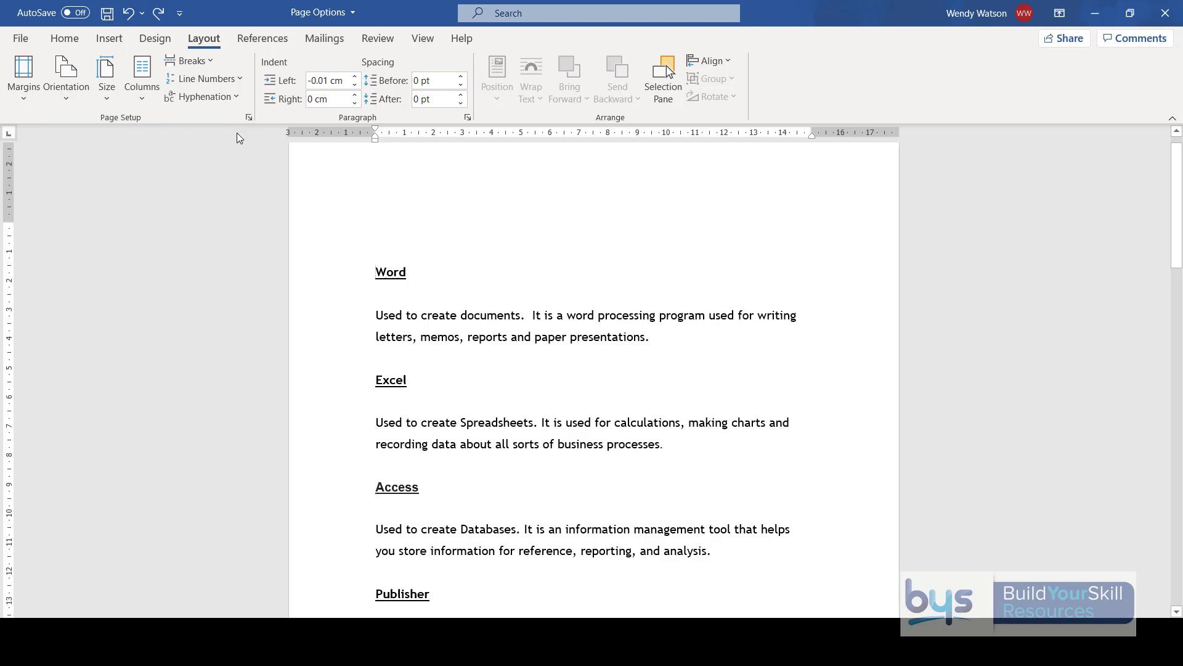
- Review the margin, paper and layout settings in the Page Setup dialog and close it
click(249, 117)
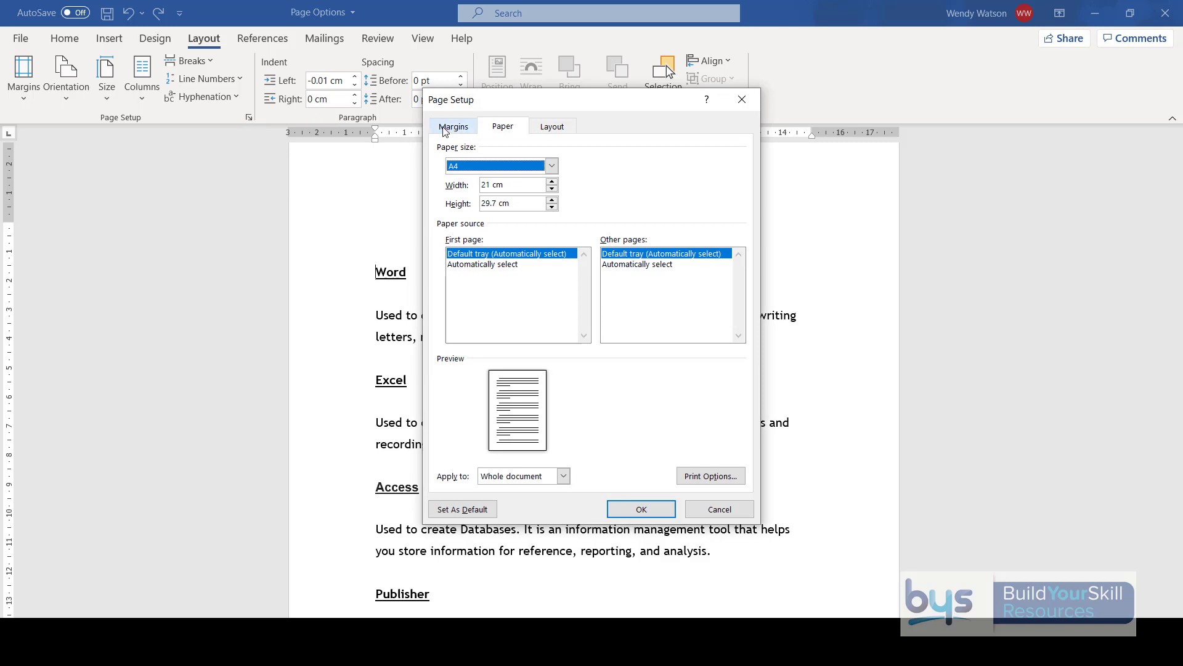
click(444, 128)
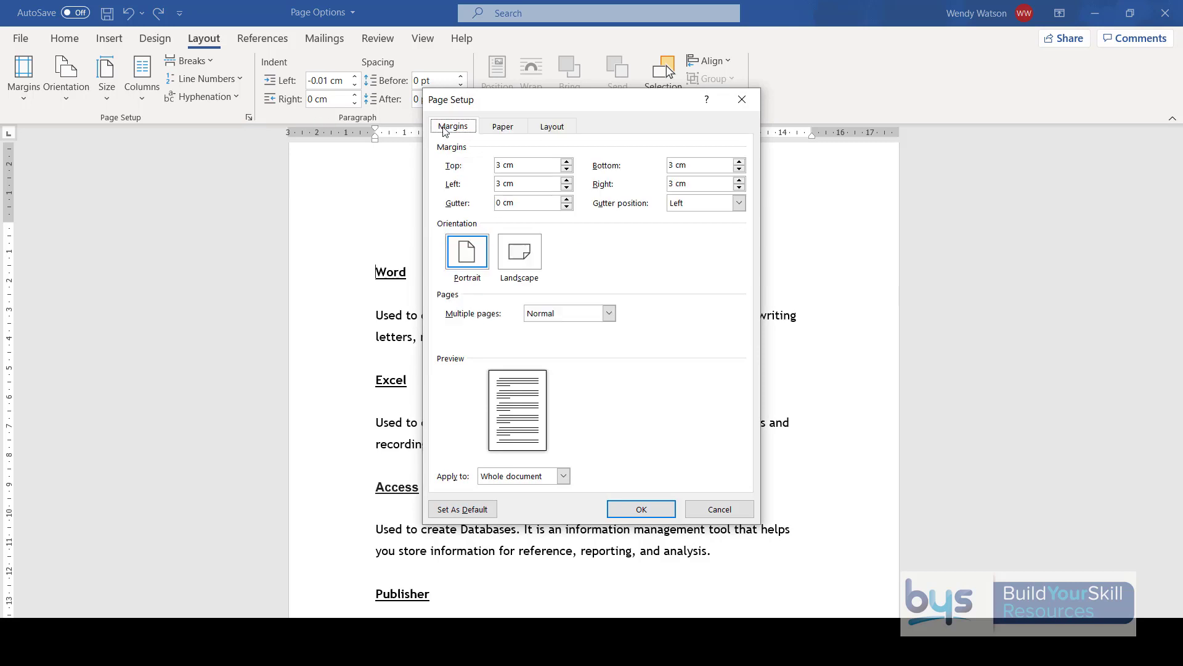
click(502, 128)
click(544, 128)
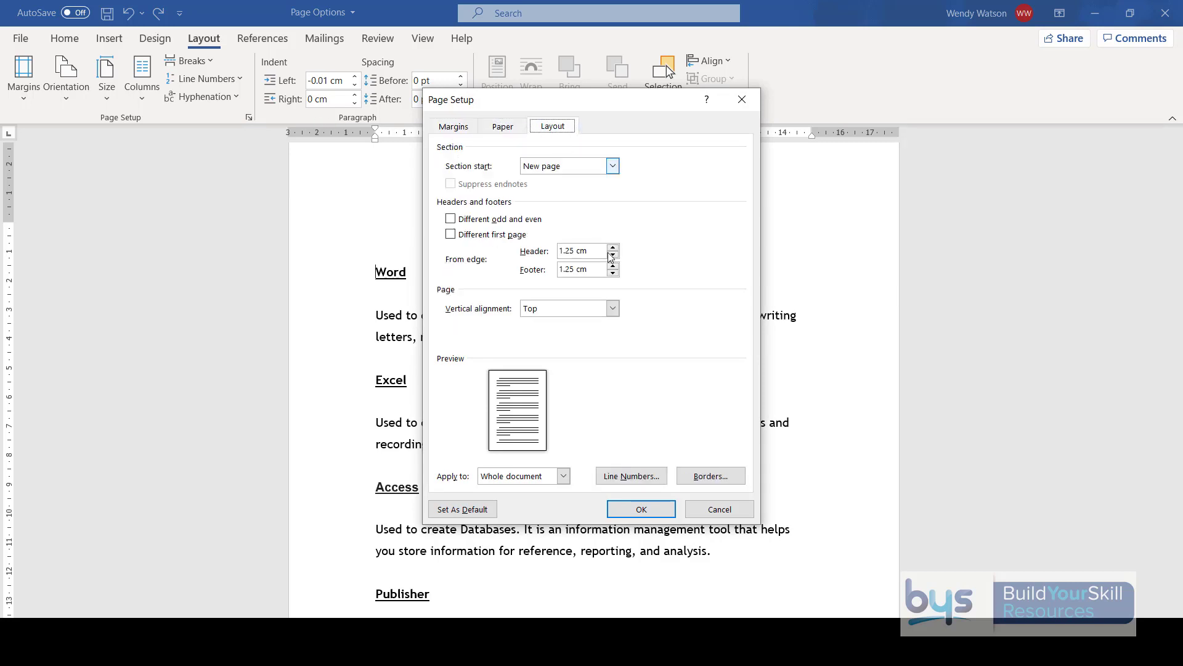
click(655, 516)
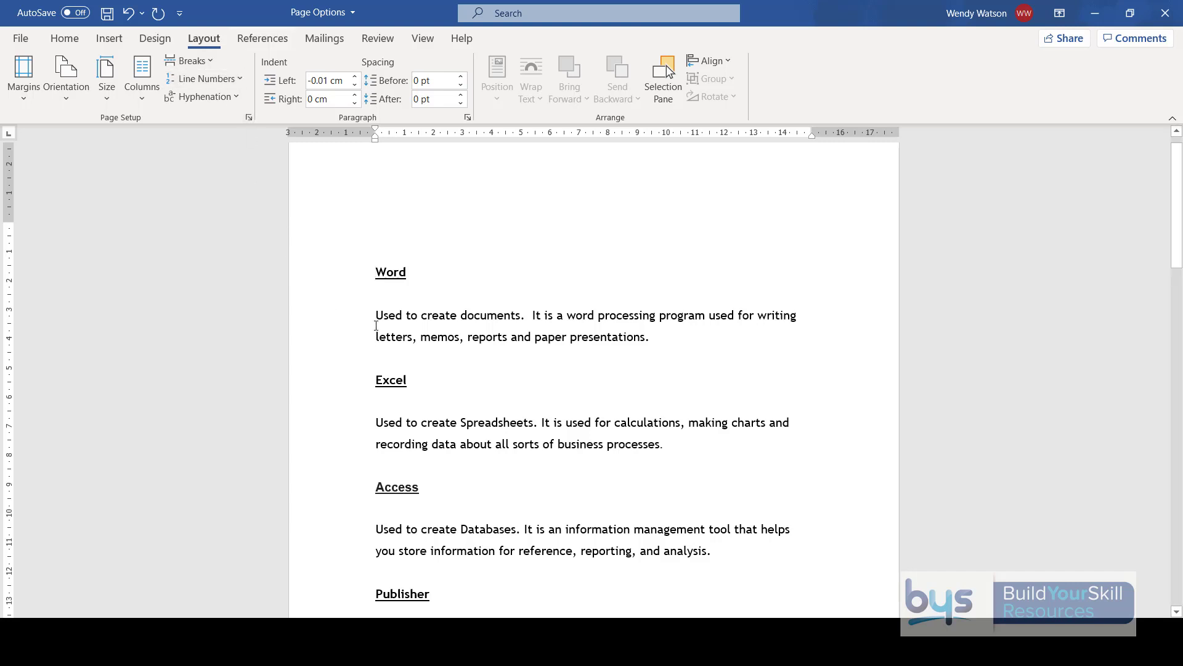
- Insert a page break before the Access heading and check the resulting pages
scroll(373, 318, down, 3)
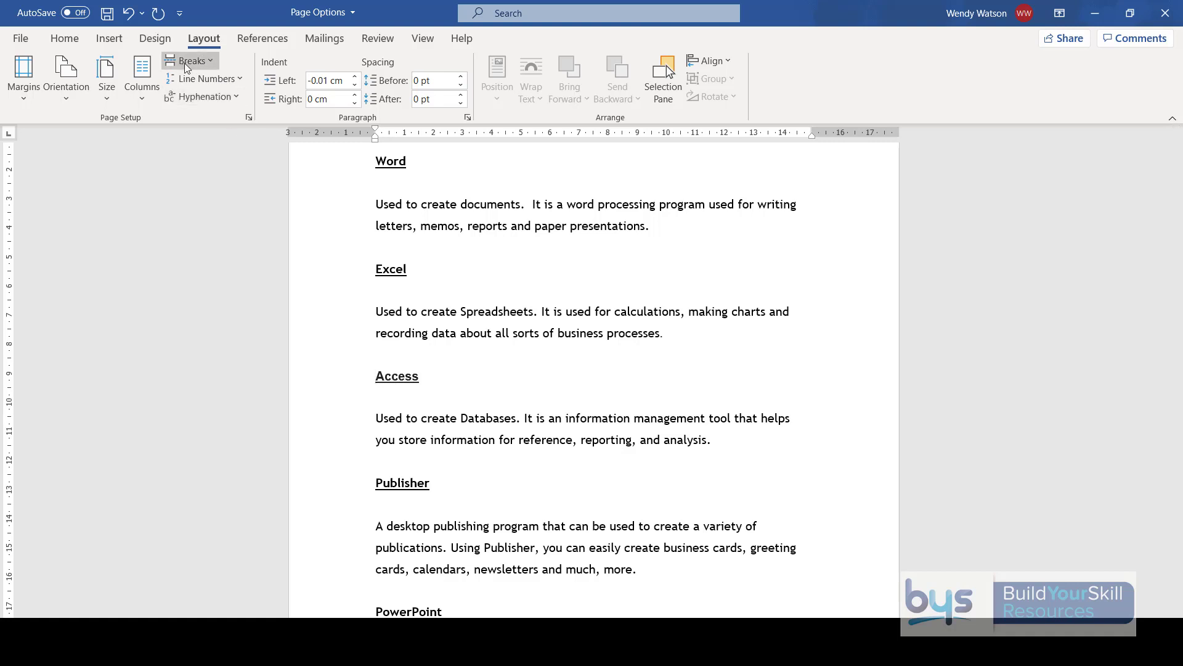
click(212, 60)
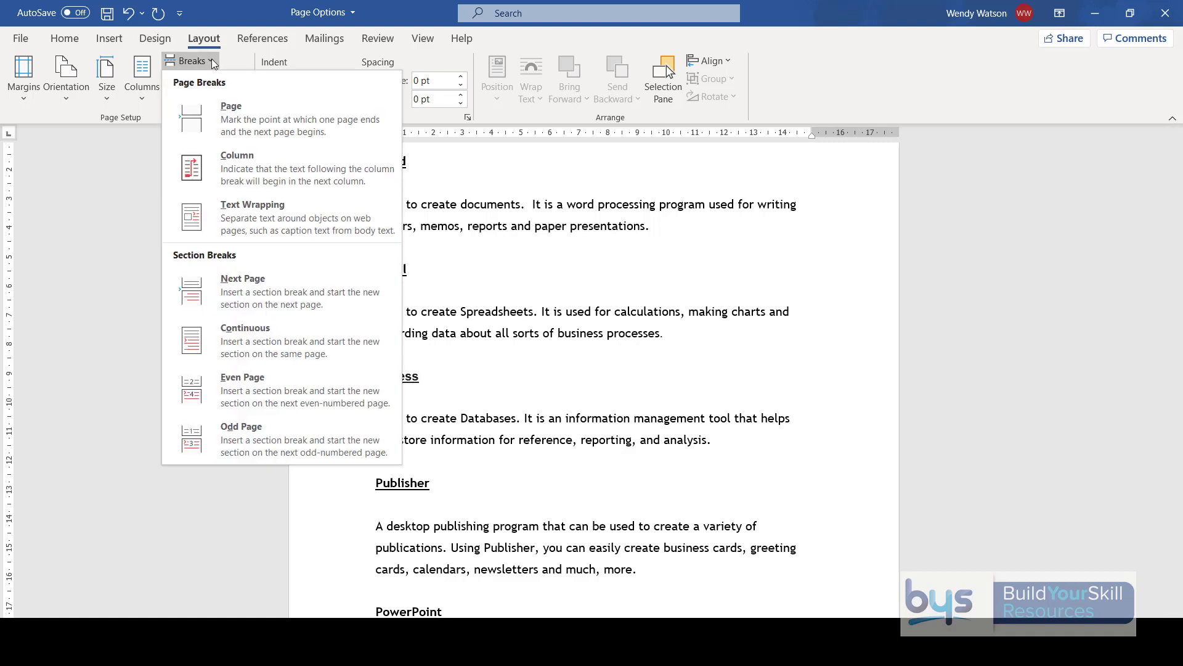
click(243, 120)
scroll(419, 511, down, 5)
scroll(387, 501, up, 10)
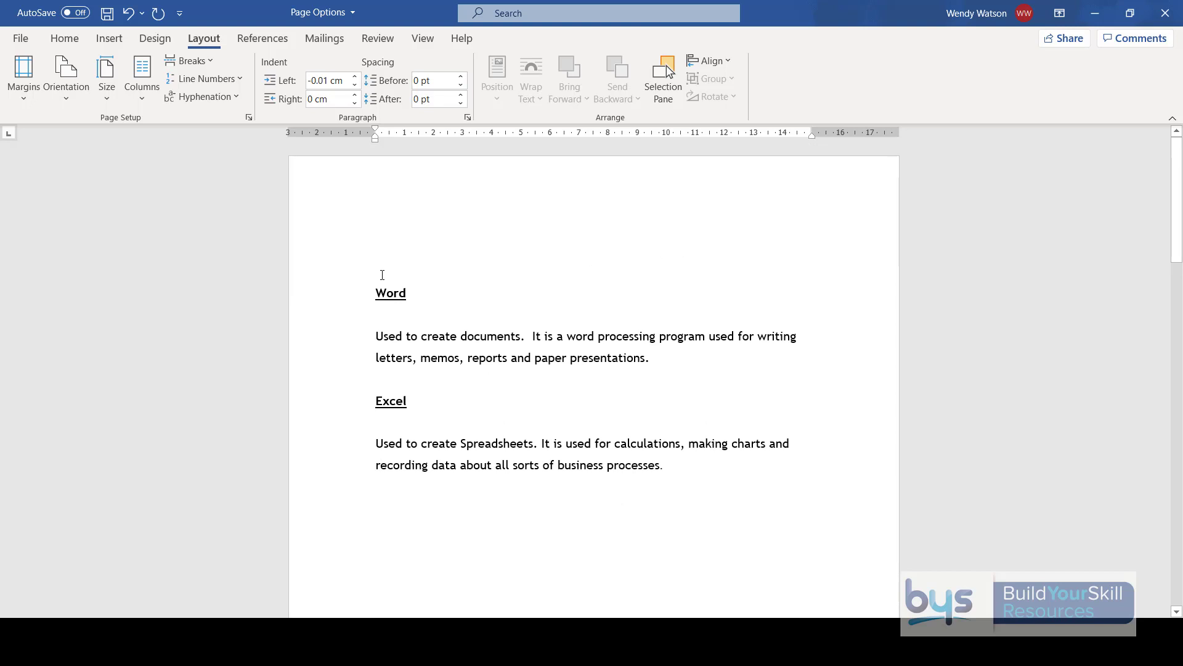
click(57, 45)
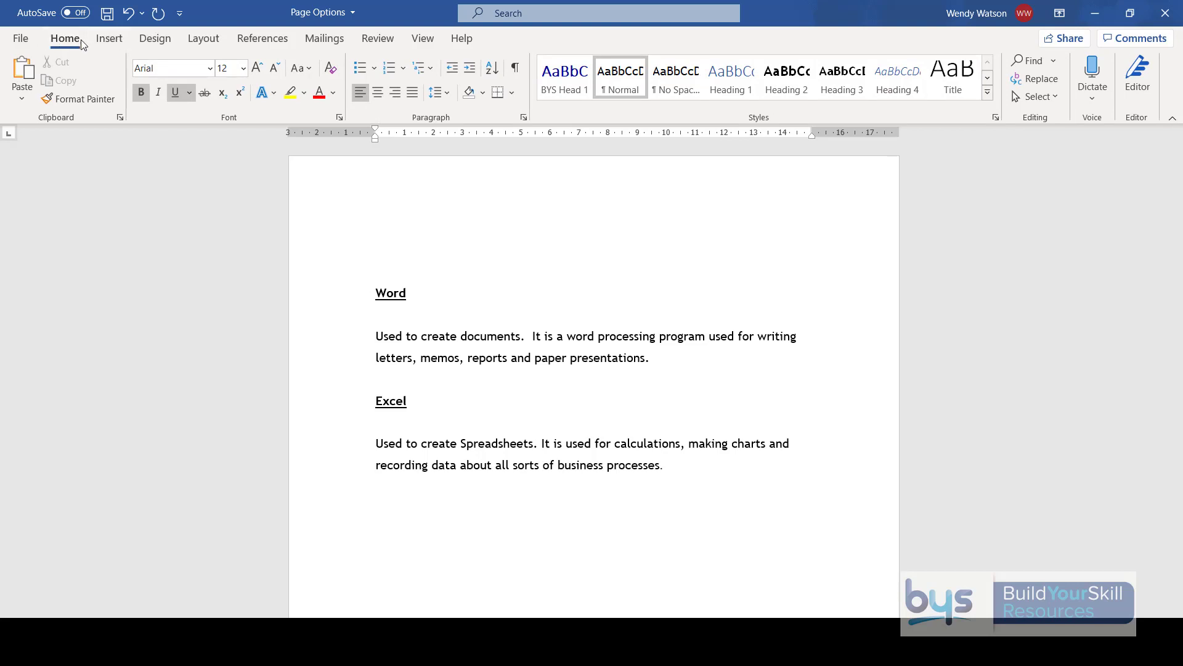
click(110, 42)
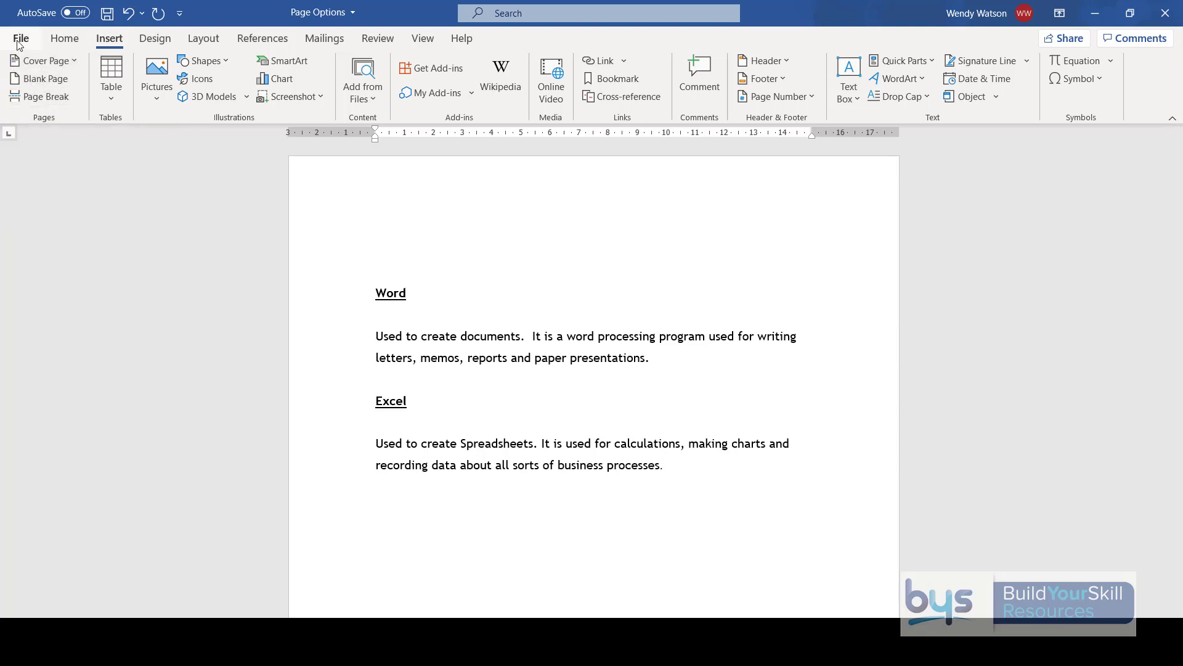
- Review the orientation, paper size and page setup options in the print settings, and return to the document
click(19, 40)
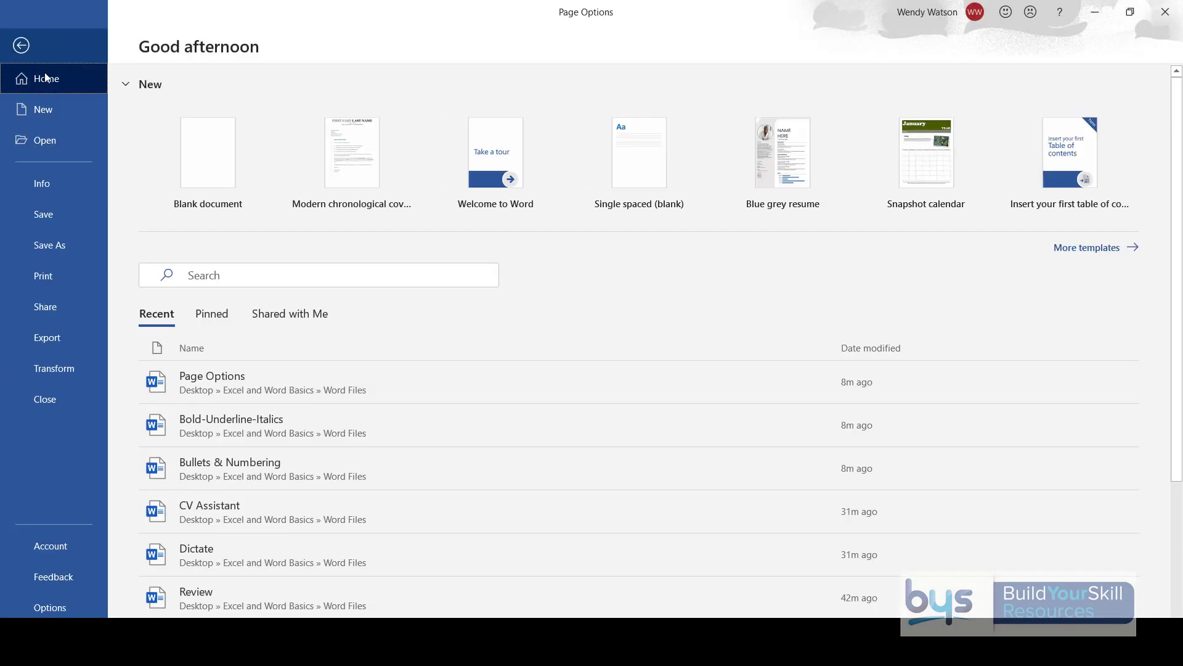
click(49, 276)
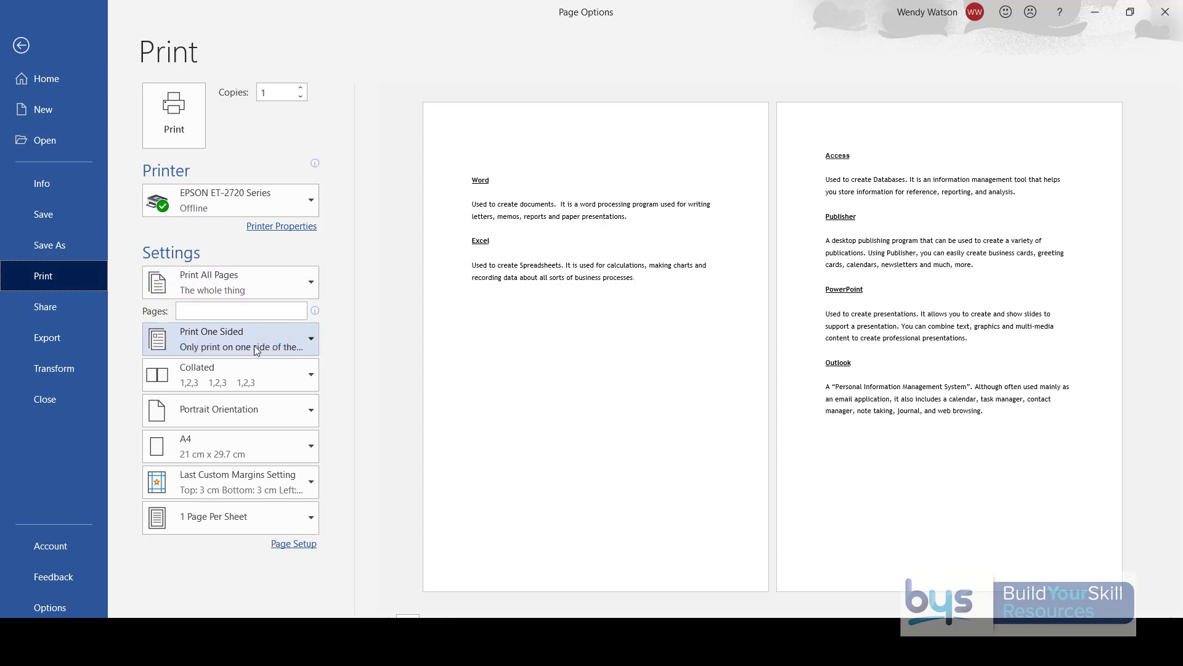
click(310, 409)
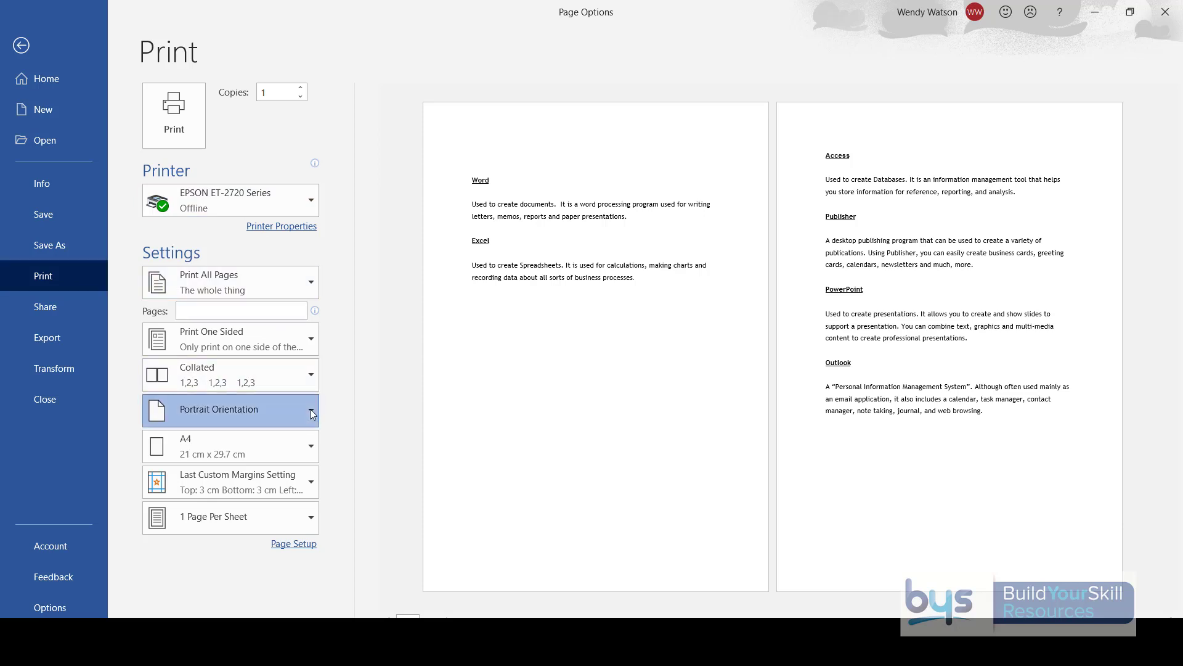
click(339, 420)
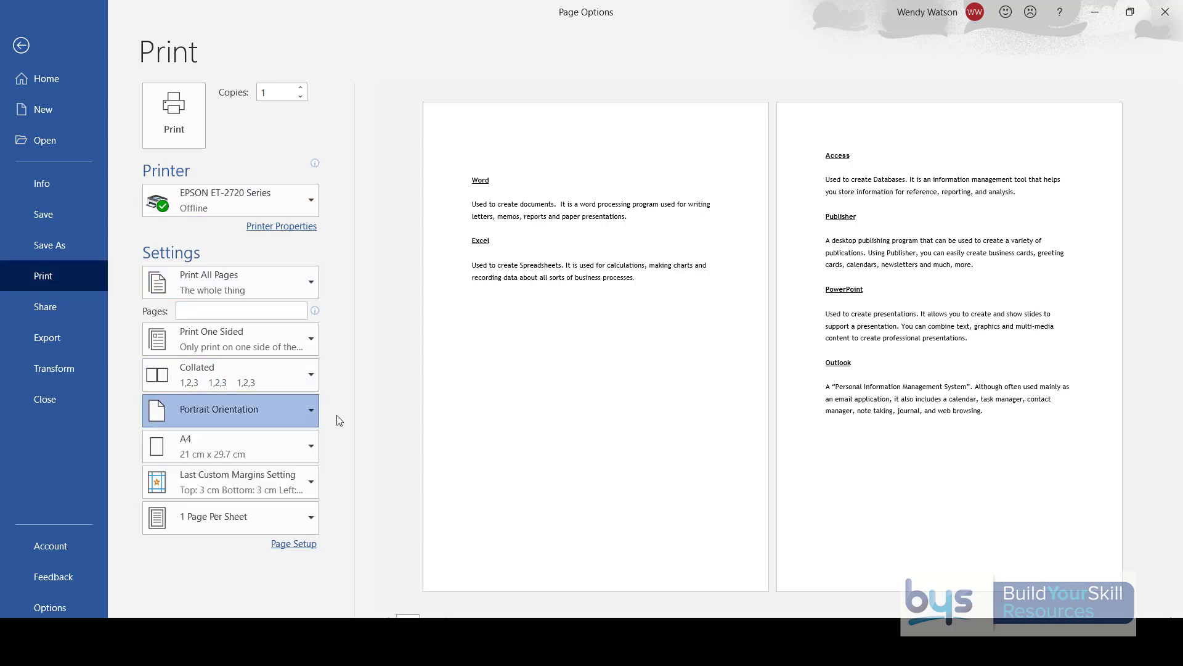
click(310, 445)
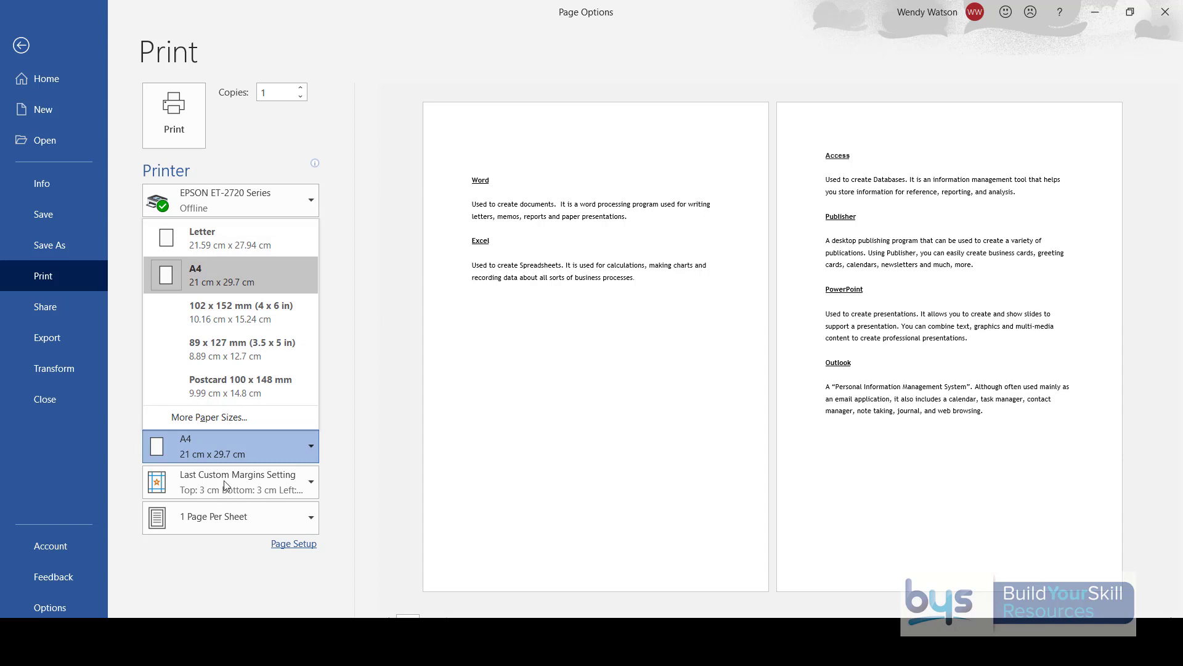
click(298, 546)
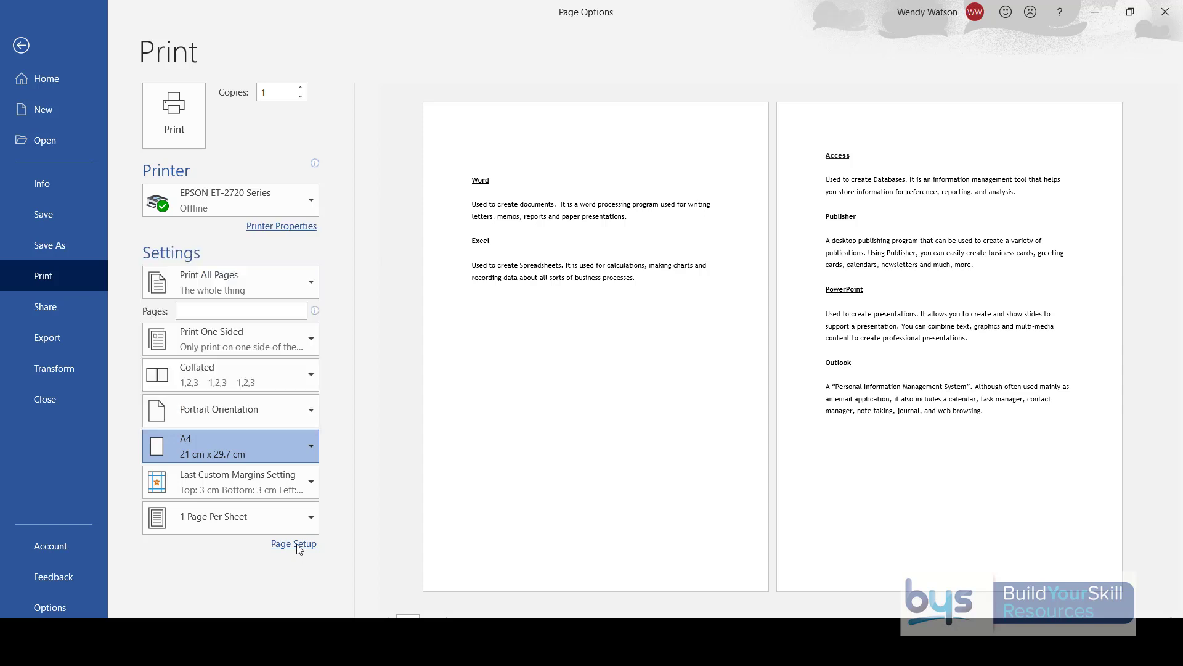
click(297, 546)
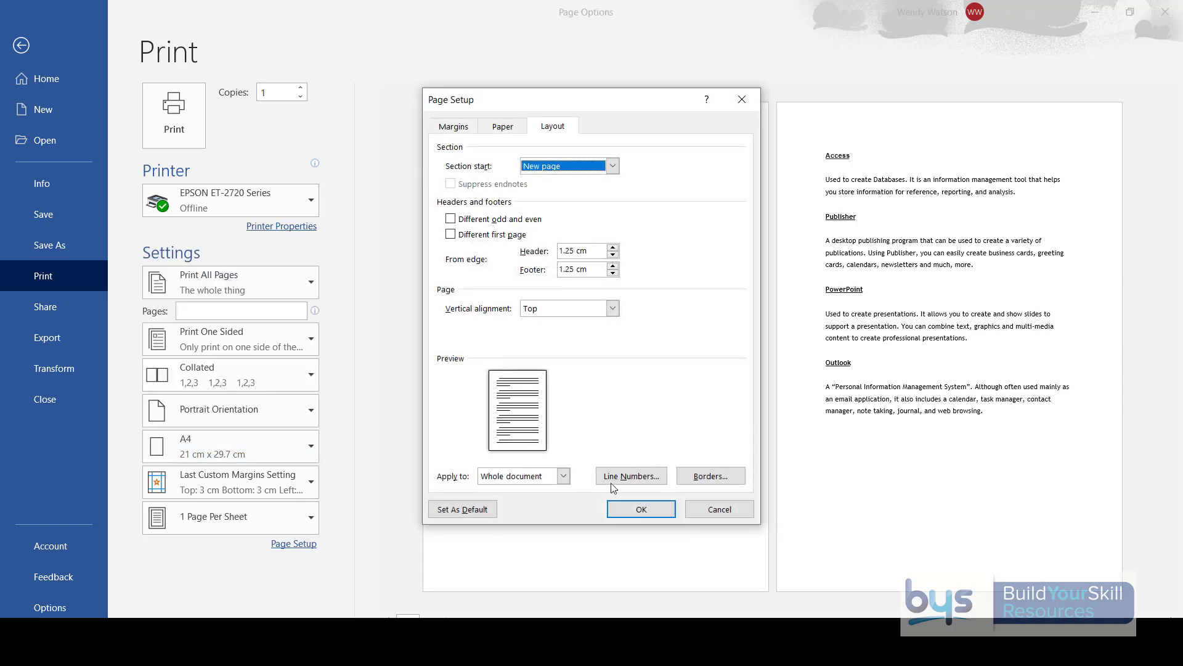
click(719, 509)
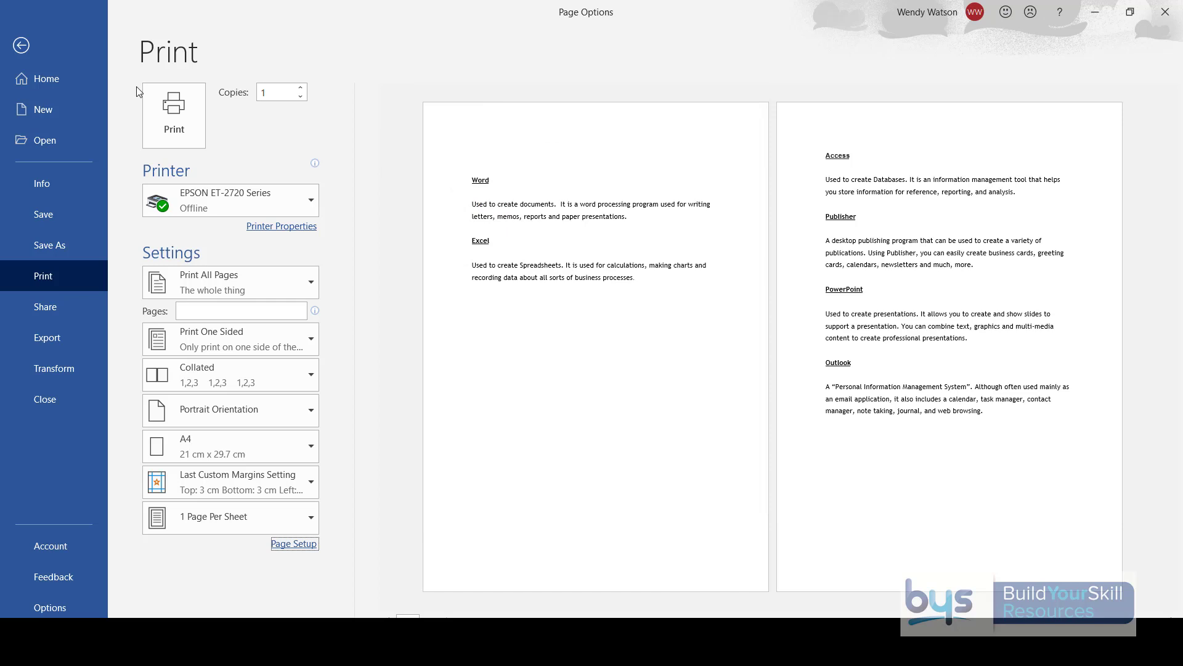
click(21, 45)
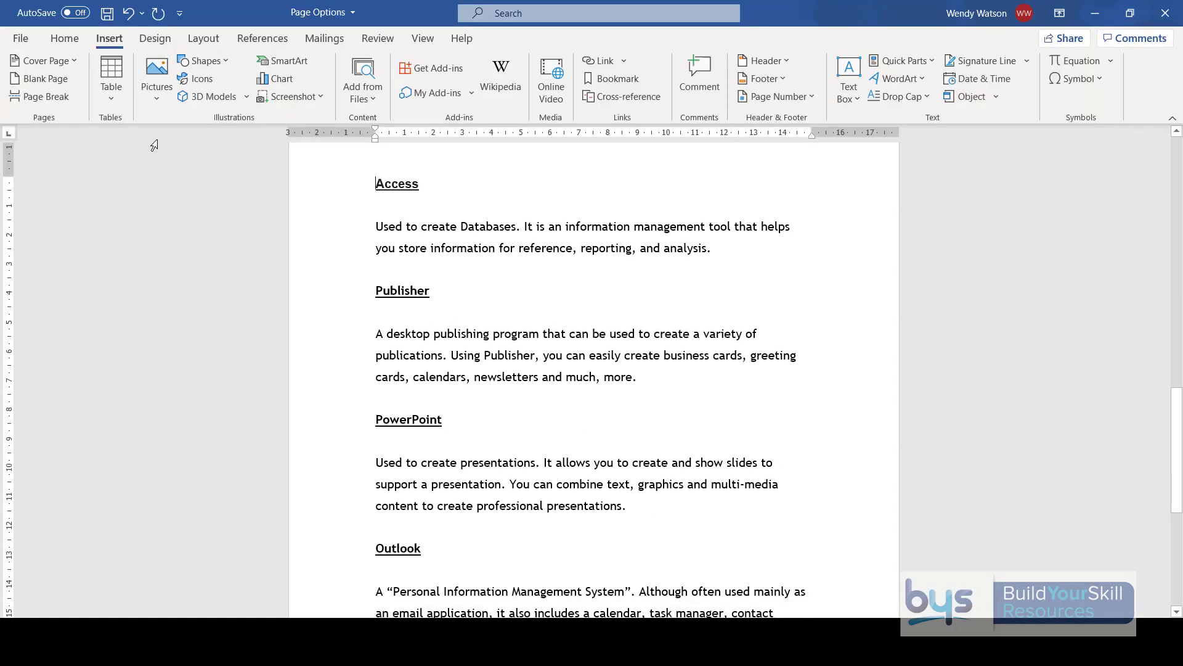
click(77, 40)
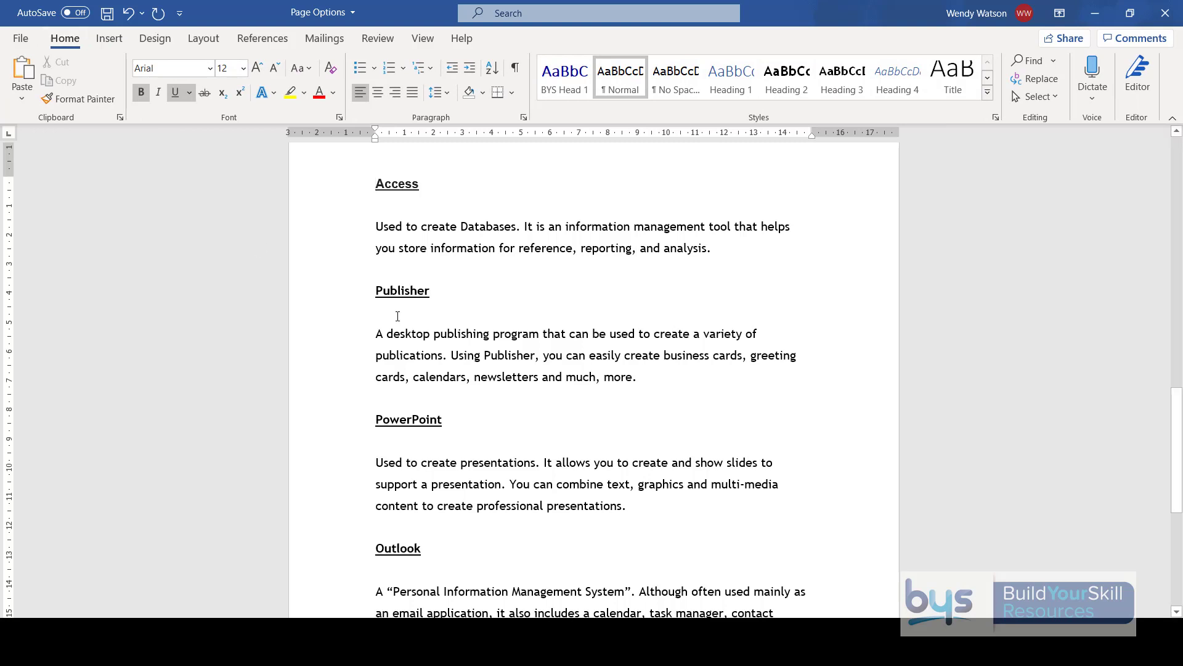
scroll(395, 308, up, 3)
scroll(384, 252, down, 1)
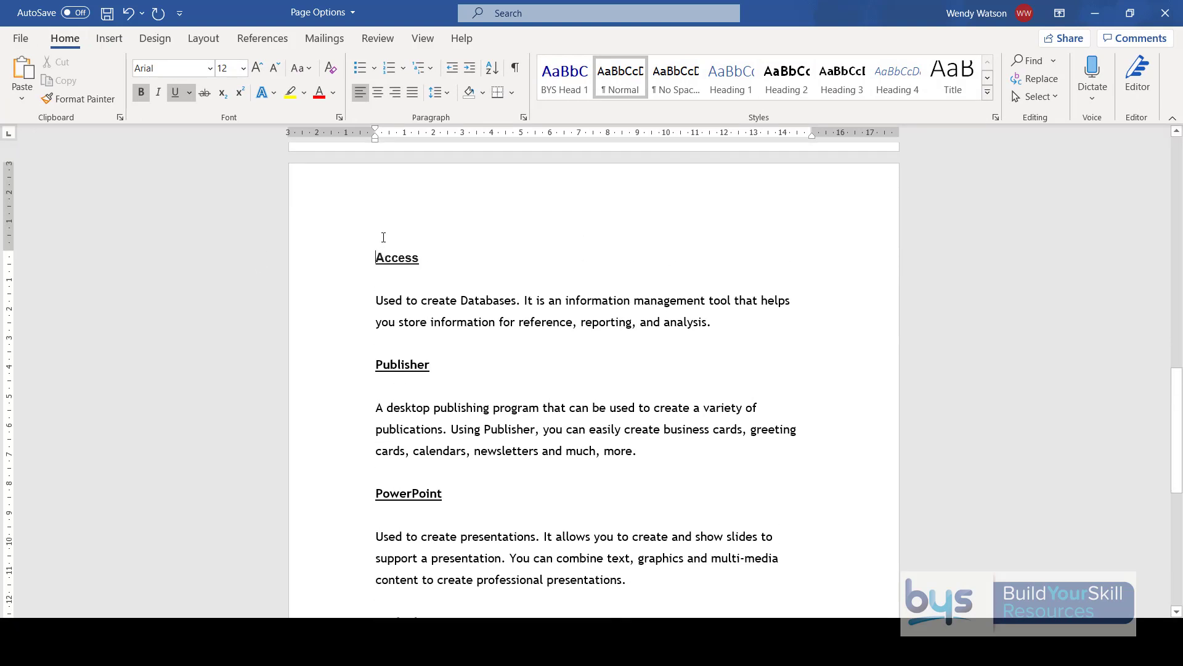
- Look over the built-in header designs and open the page header for editing
click(105, 43)
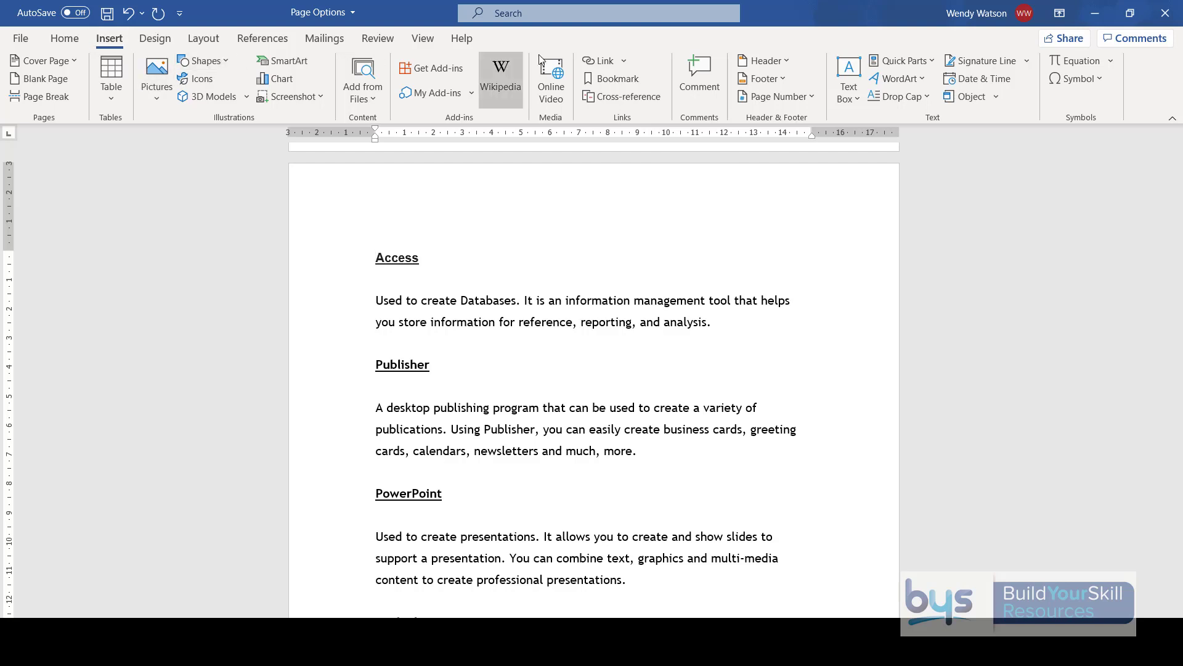
click(765, 57)
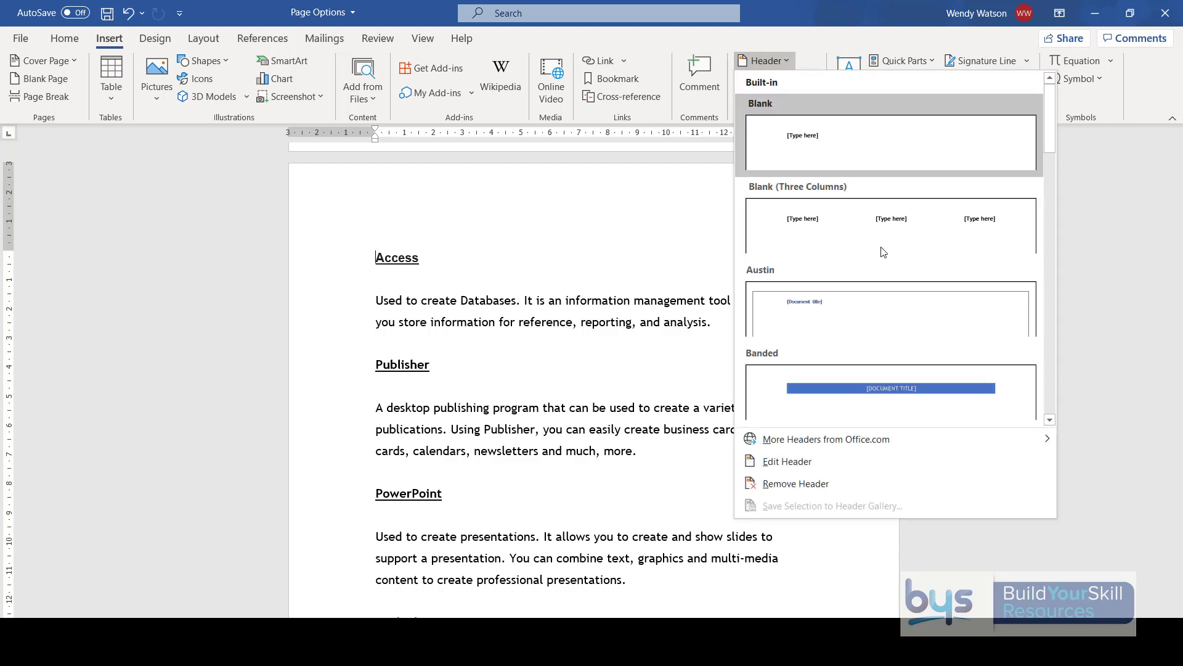
mouse_move(918, 441)
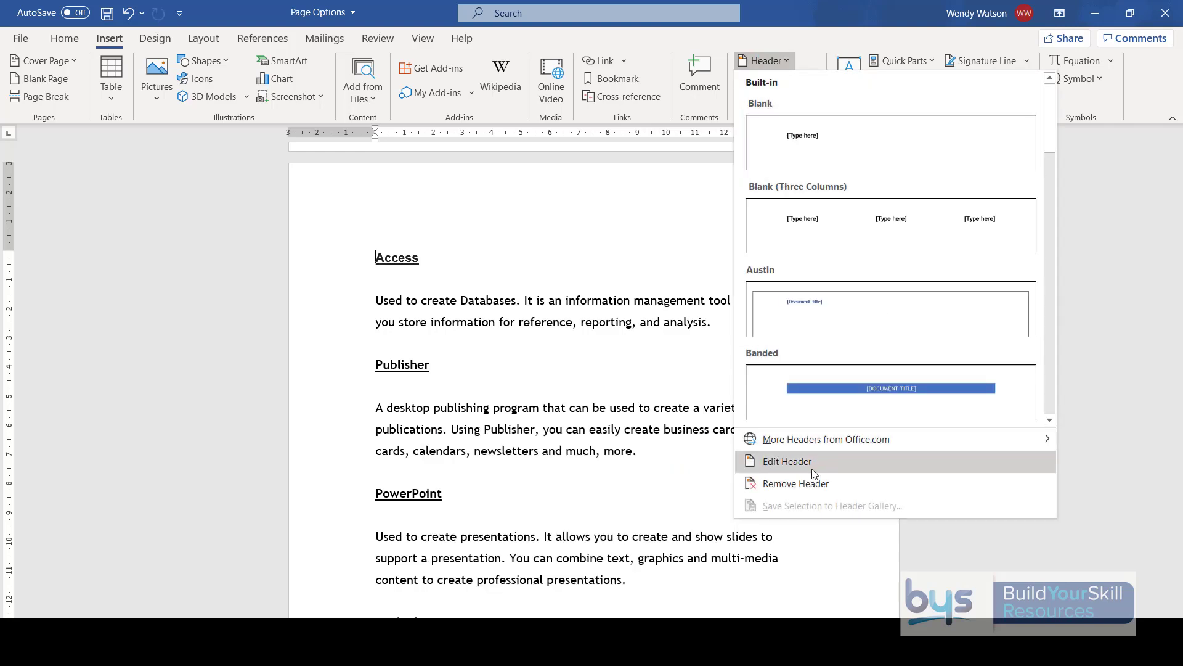
click(812, 468)
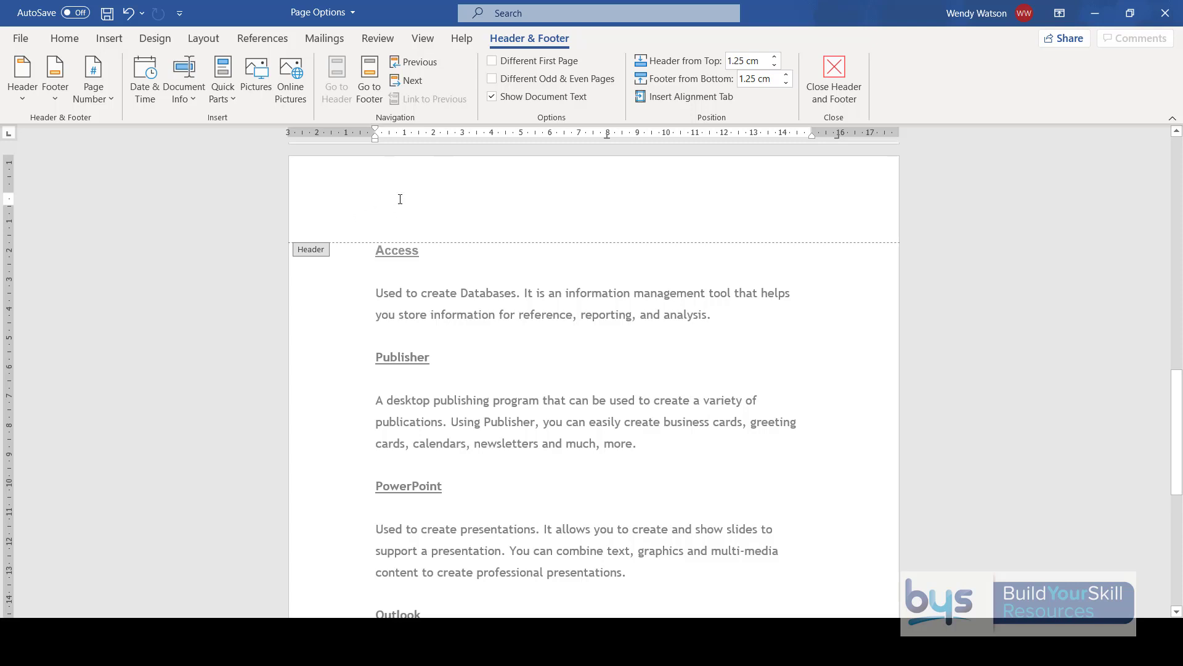
- Insert the date in the header in the format "Wednesday, 12 August 2020" and delete it again
click(141, 69)
click(436, 222)
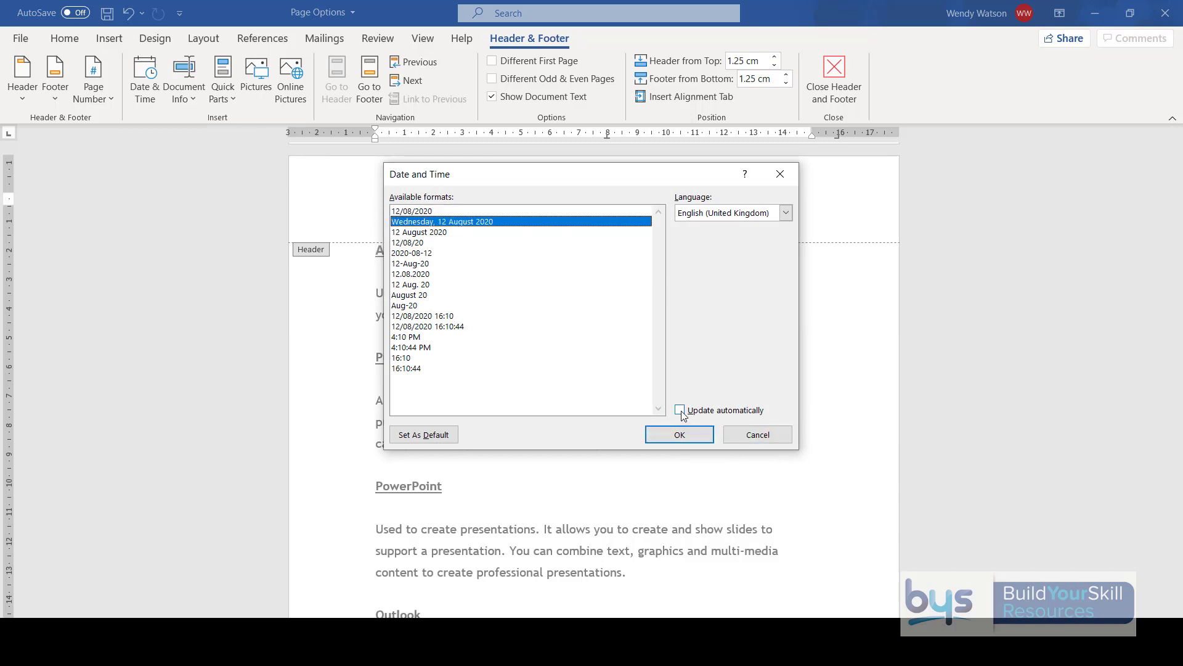
click(682, 435)
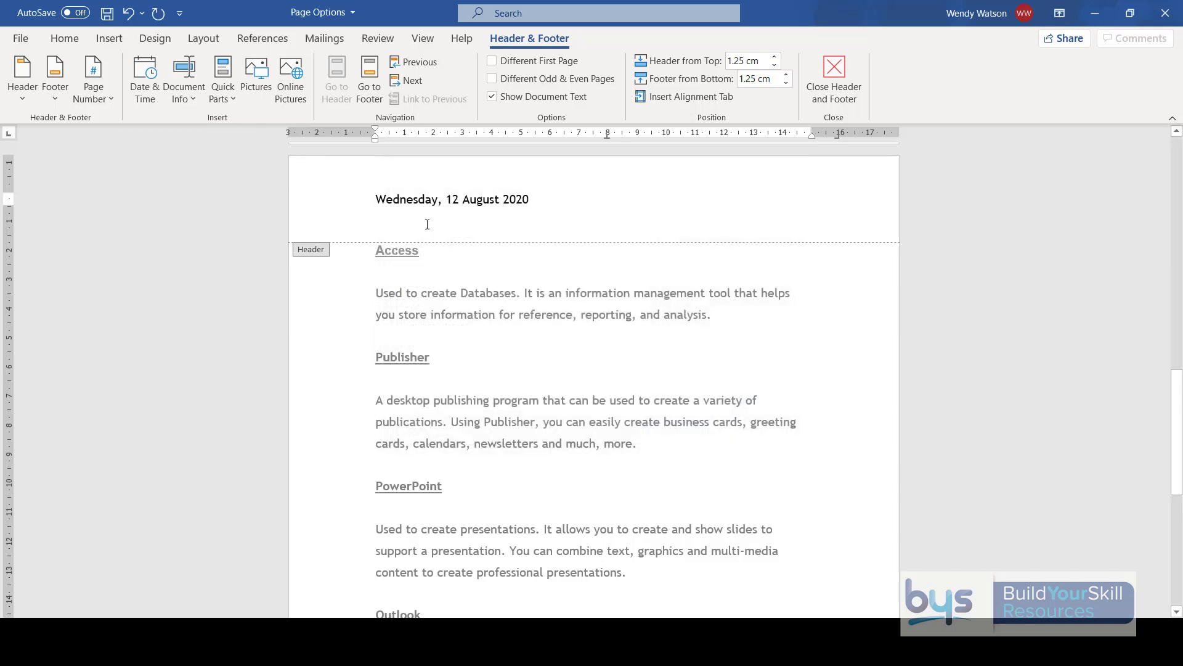
click(192, 97)
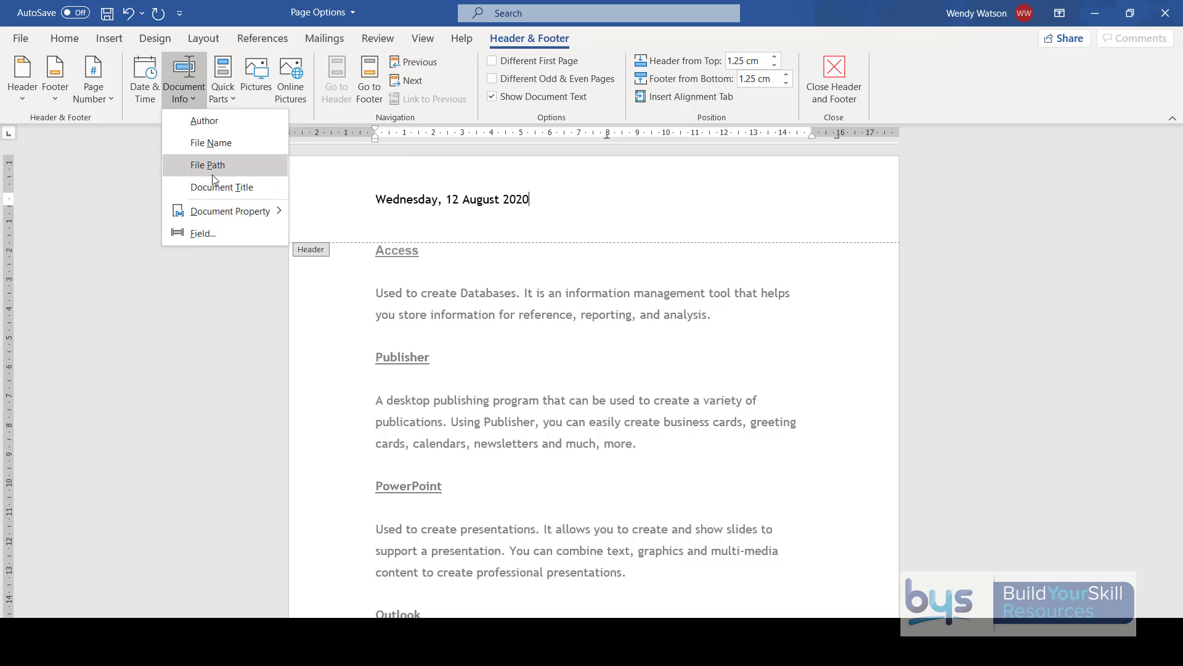
click(342, 187)
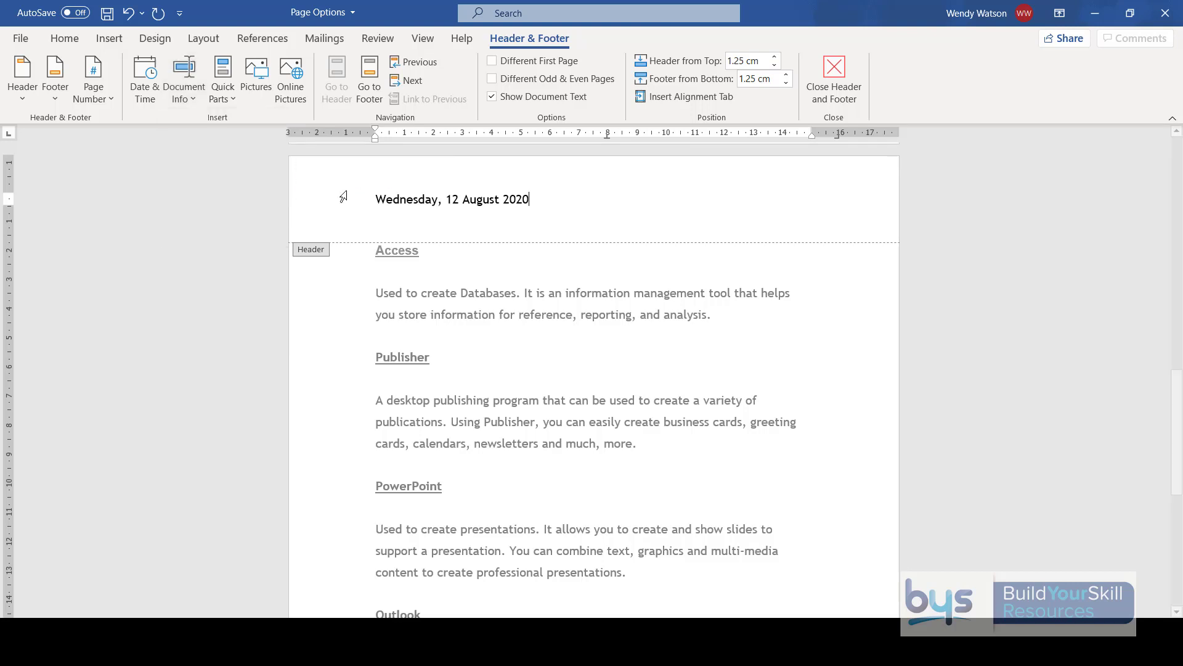
drag(544, 198, 361, 202)
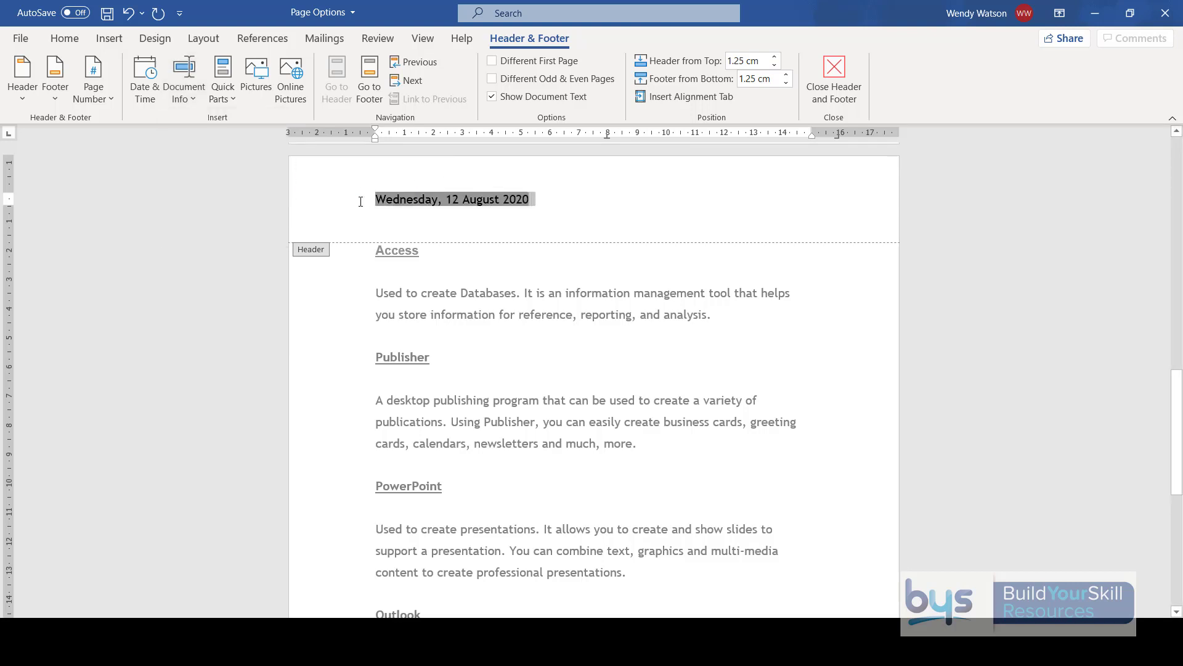
key(Delete)
- Insert the document's file path in the header and finish editing the header
click(191, 103)
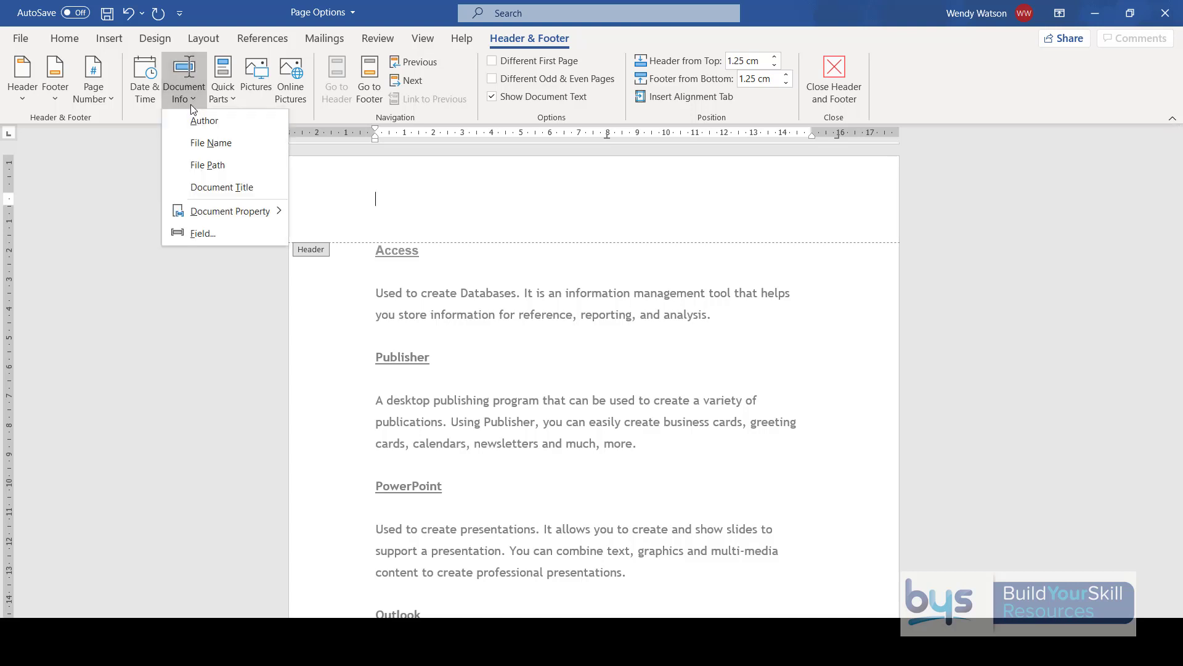
click(201, 165)
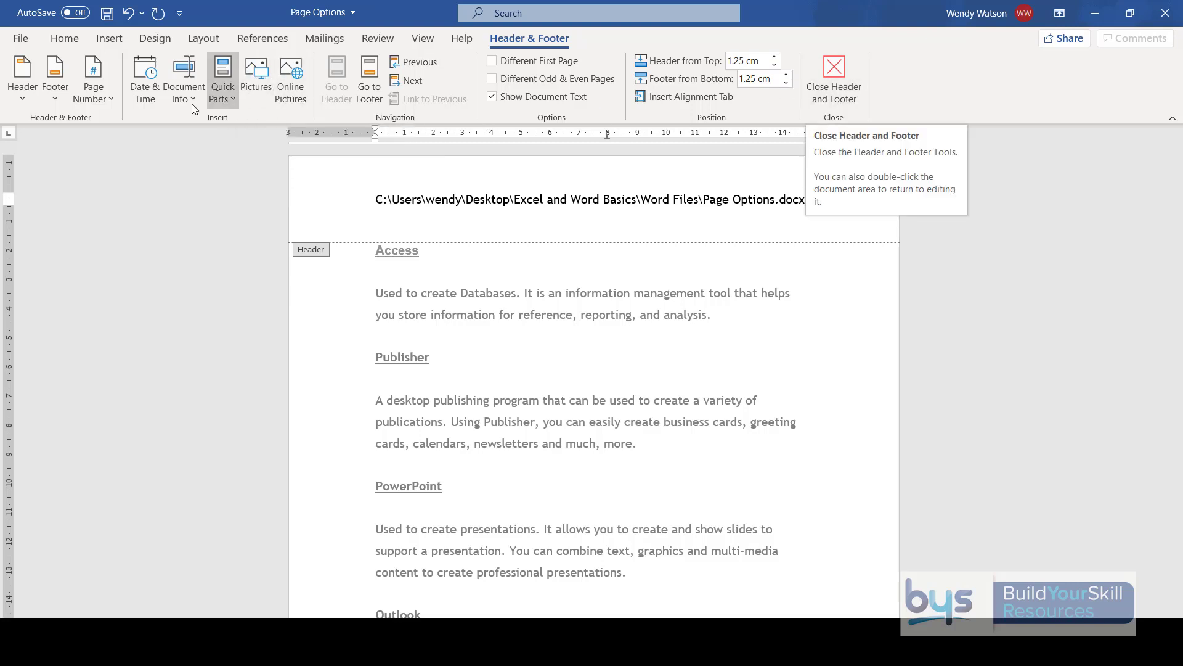
click(834, 79)
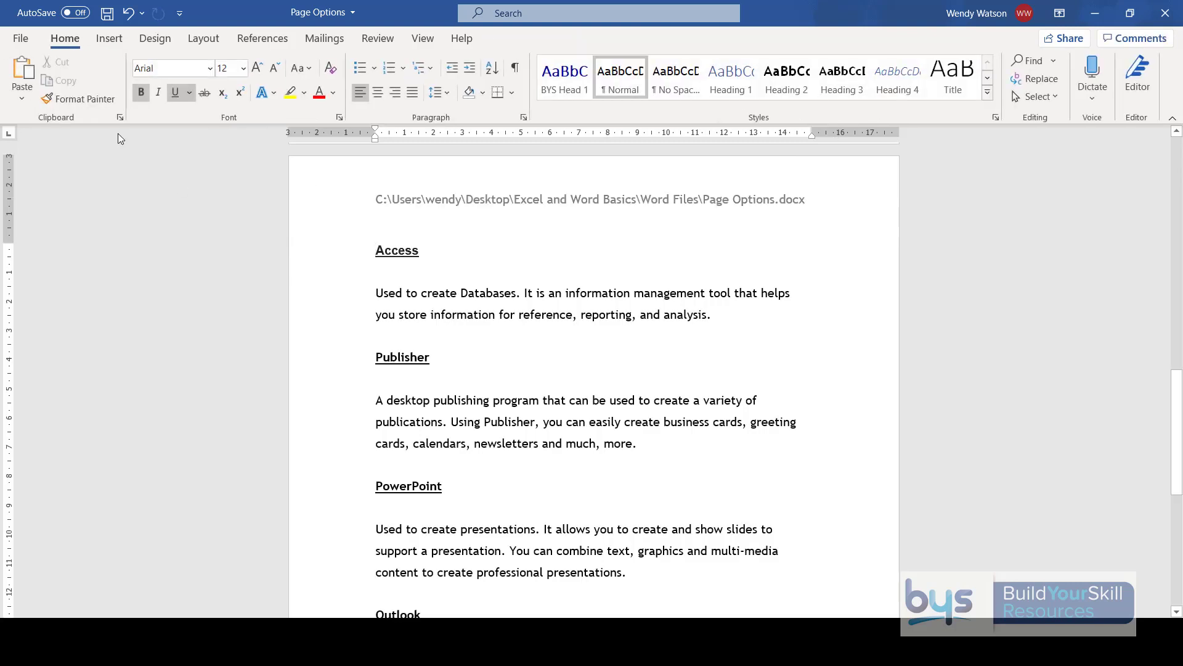
- Open the page footer for editing and add an Accent Bar 1 page number at the bottom of the page
click(112, 40)
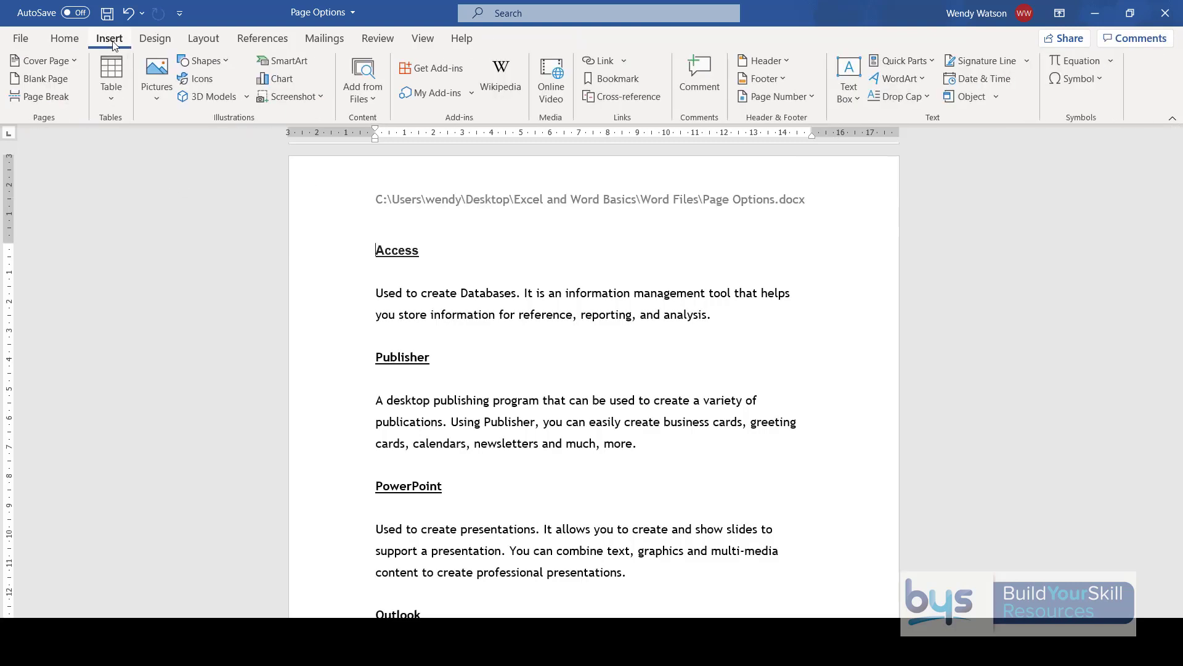
click(764, 78)
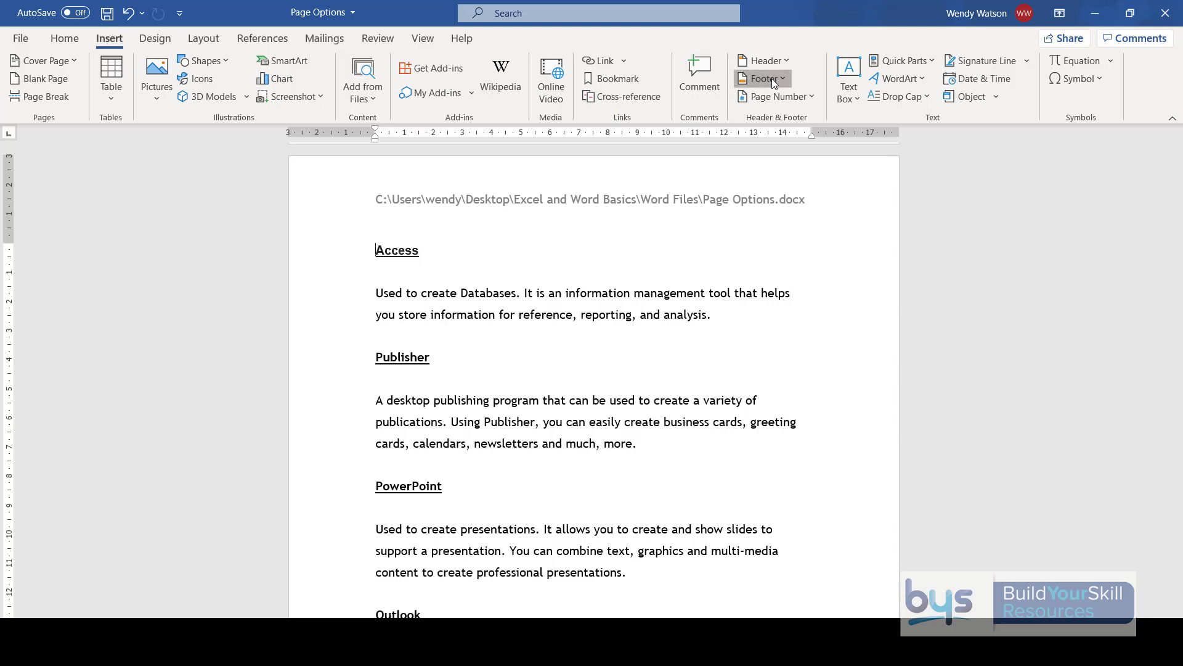
click(792, 483)
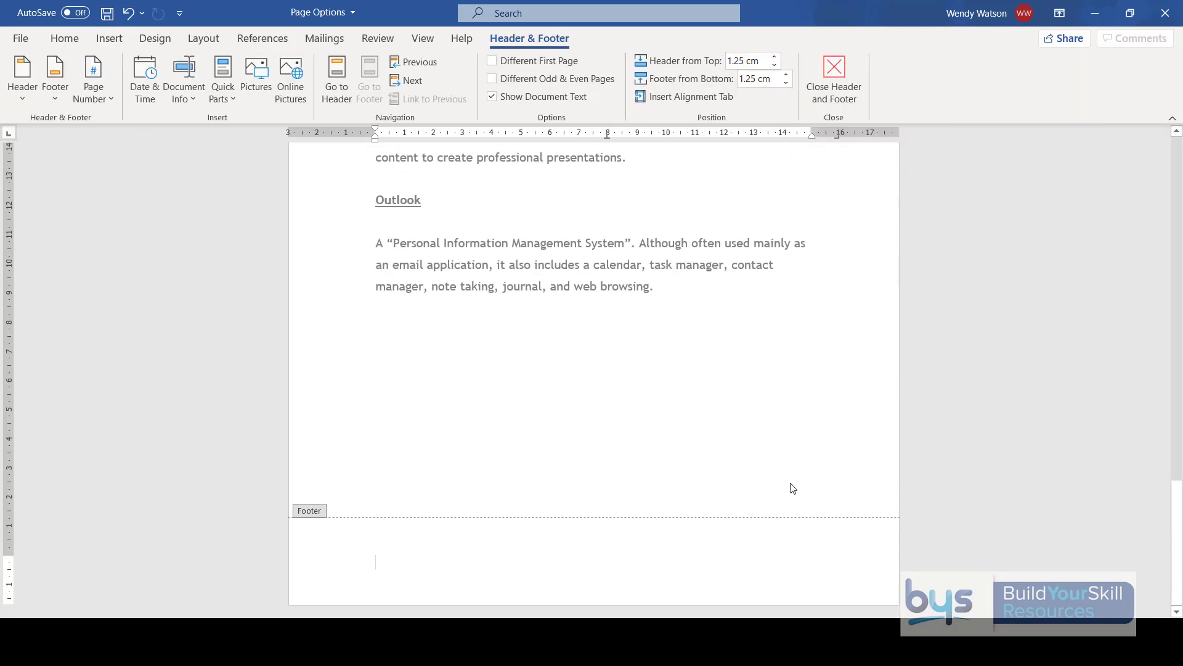
click(109, 98)
mouse_move(120, 149)
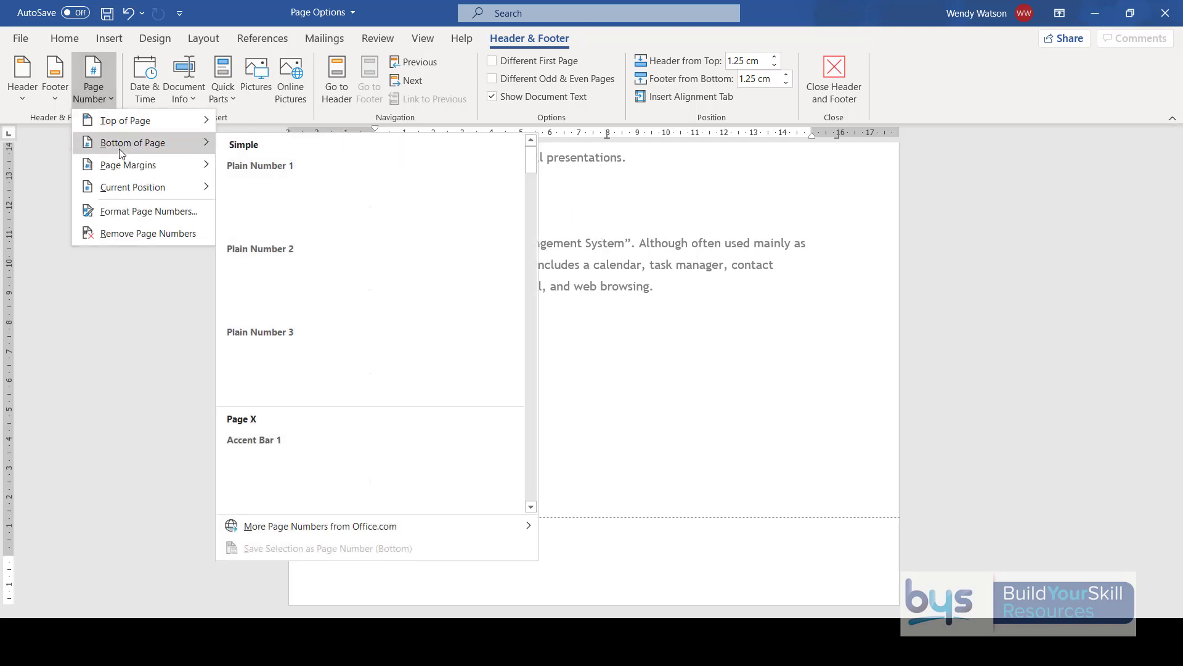
click(297, 486)
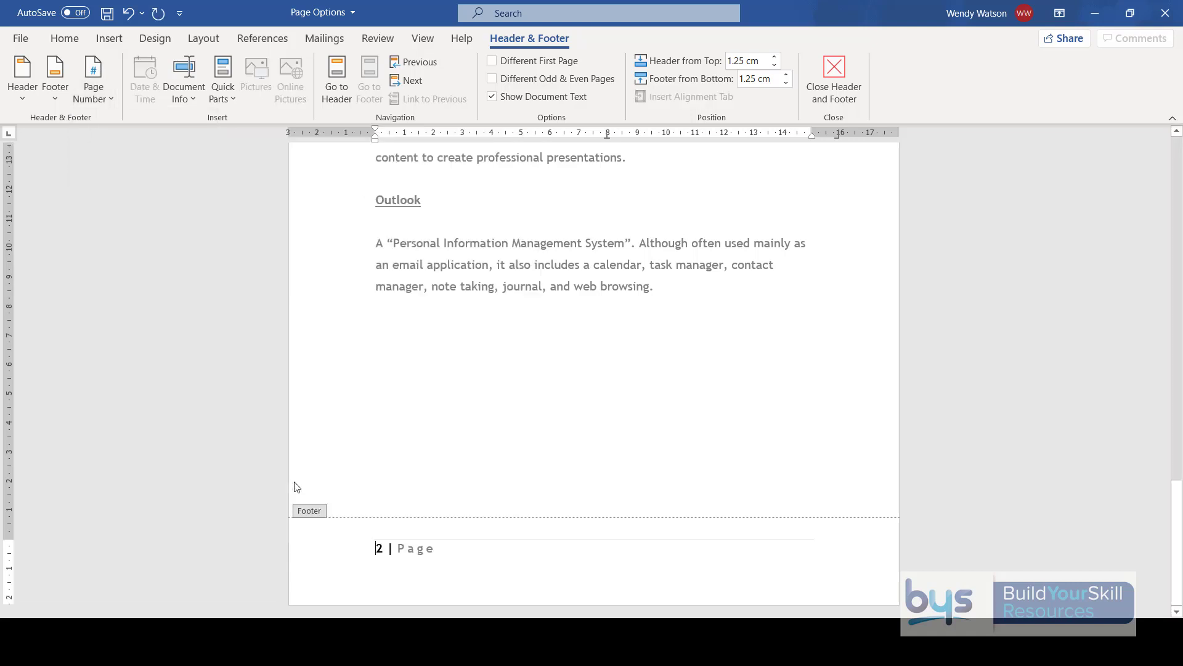